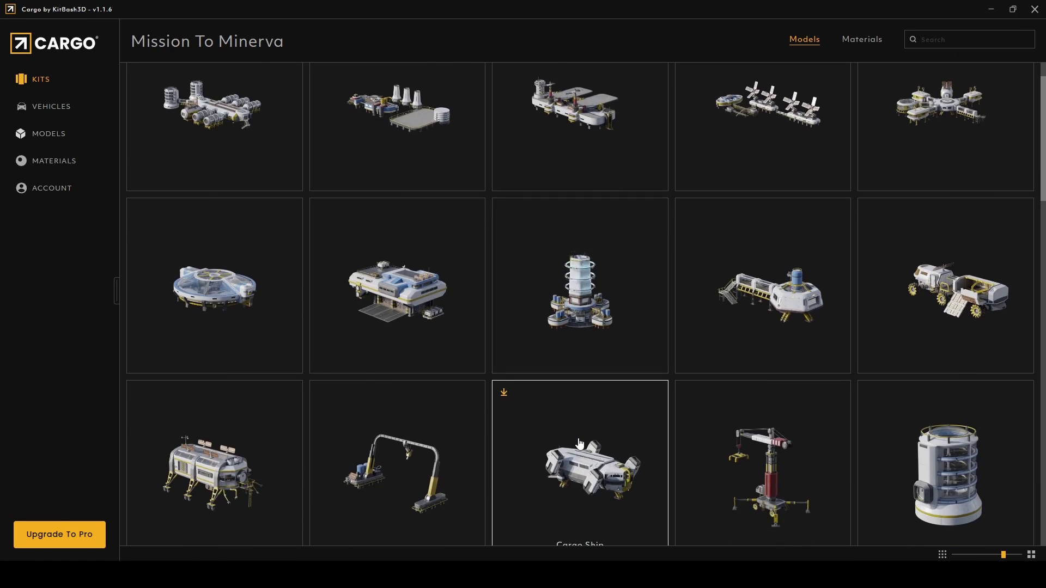
Step: Pick the Cargo Ship model in the Mission To Minerva kit
left_click(577, 469)
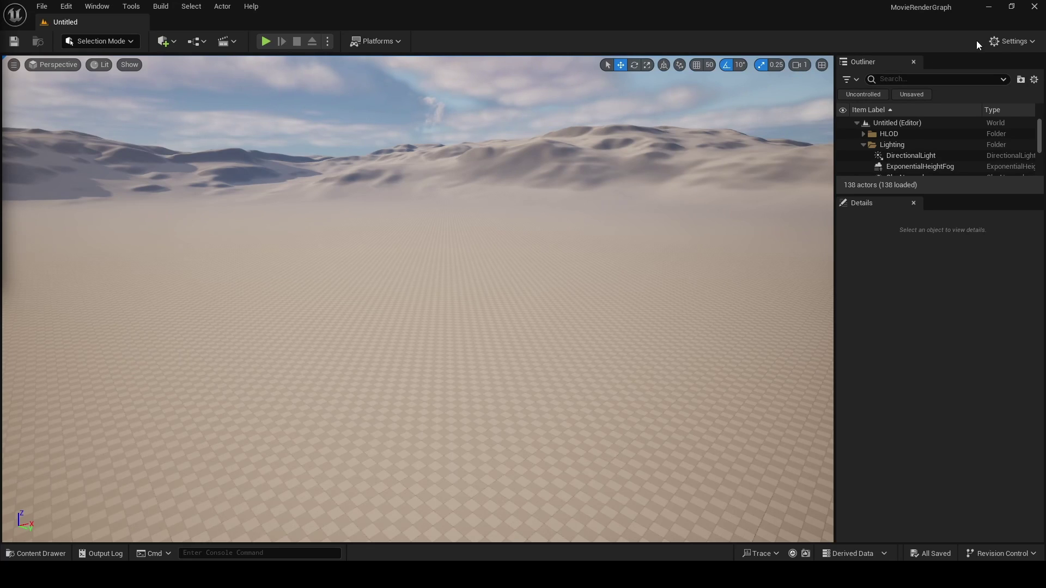
Step: Switch to Unreal Editor and search the plugins for "movie render" to check the Movie Render Queue plugin
left_click(1006, 42)
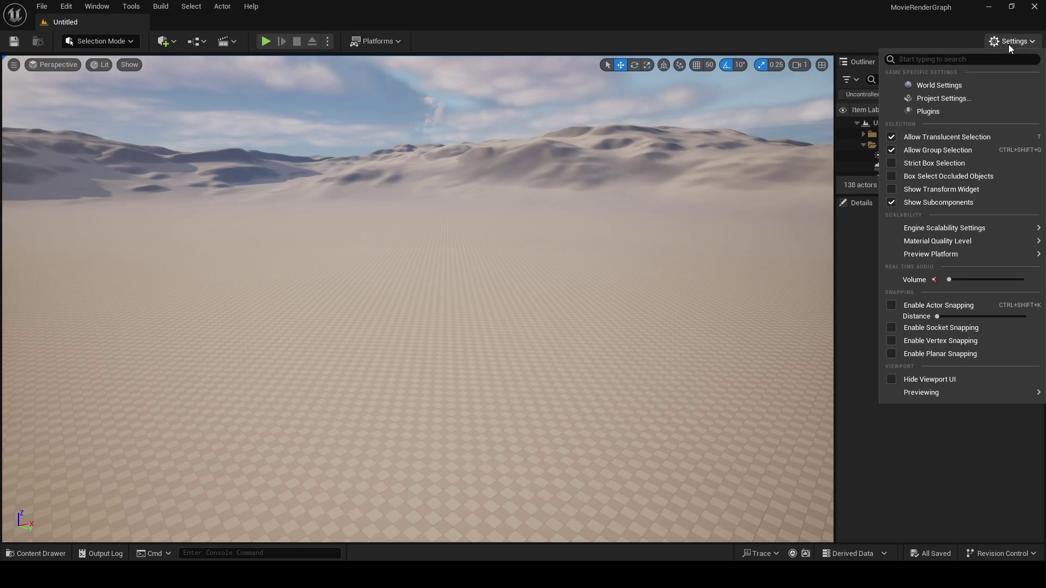
left_click(969, 109)
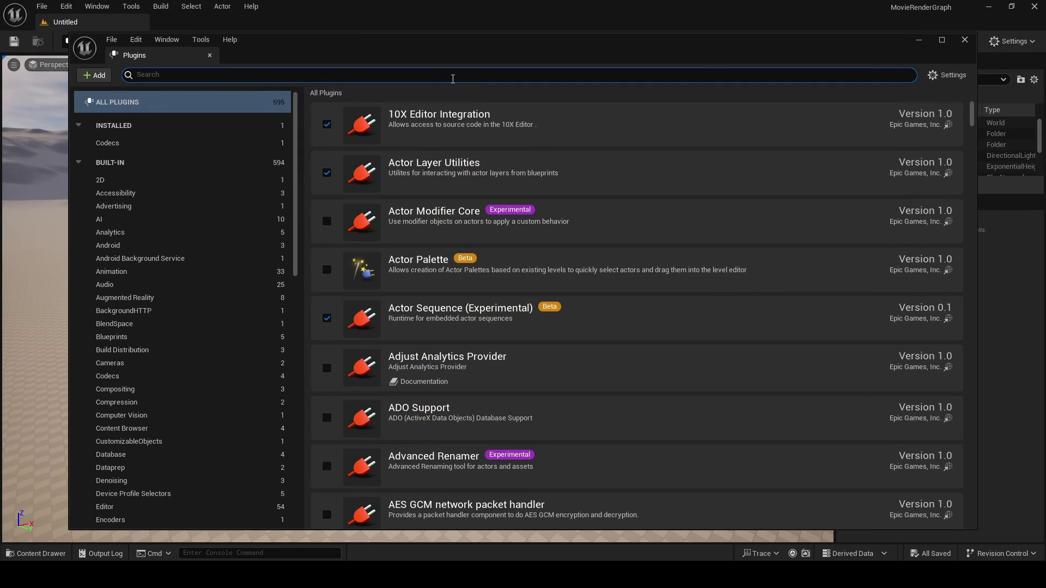
left_click(453, 79)
type("movie render")
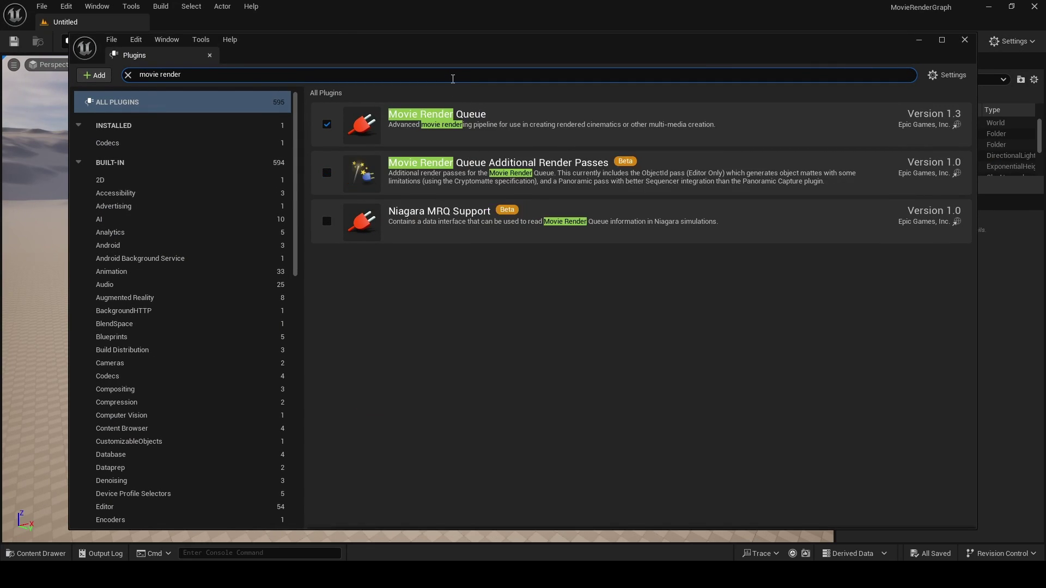
left_click(964, 39)
Step: Set the project's post-processing alpha channel support to Linear color space only and restart the editor
left_click(998, 44)
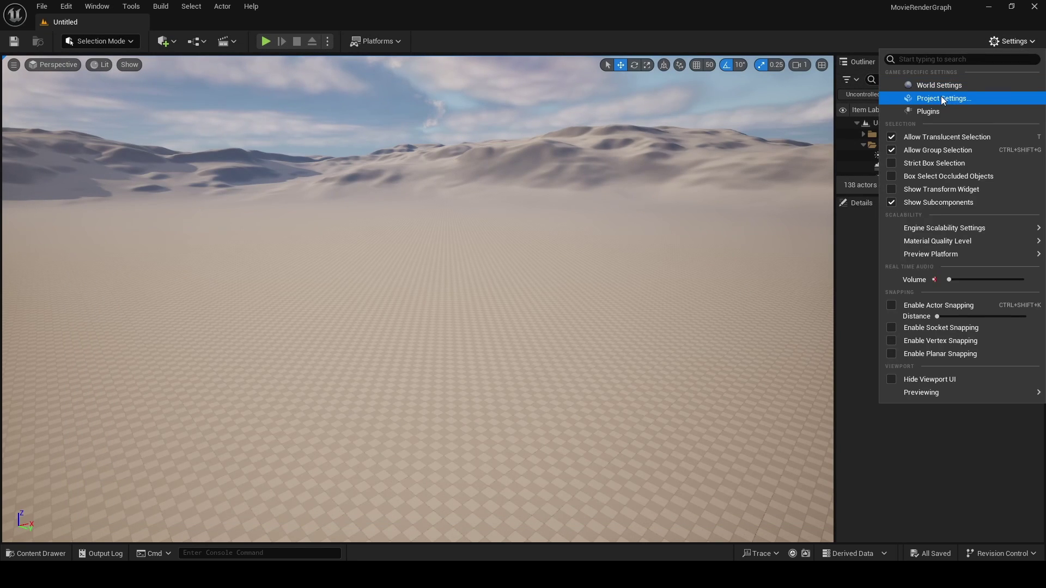
left_click(921, 99)
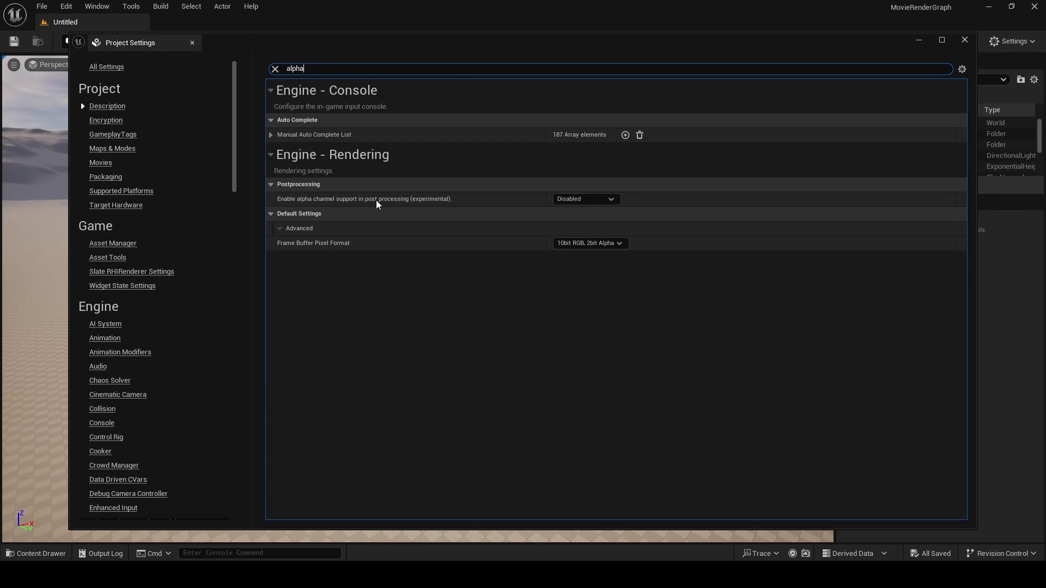
left_click(616, 204)
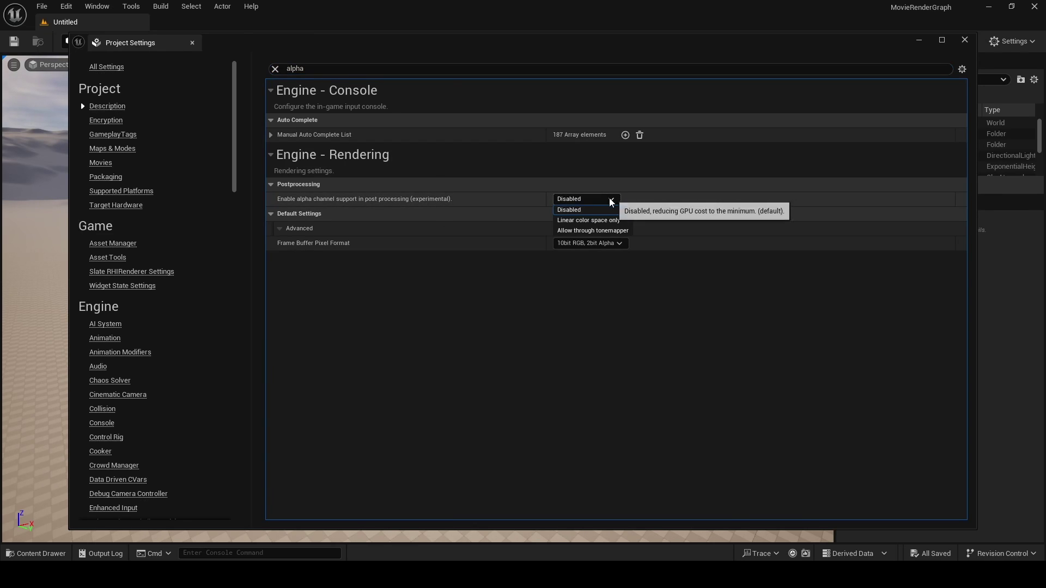
left_click(577, 225)
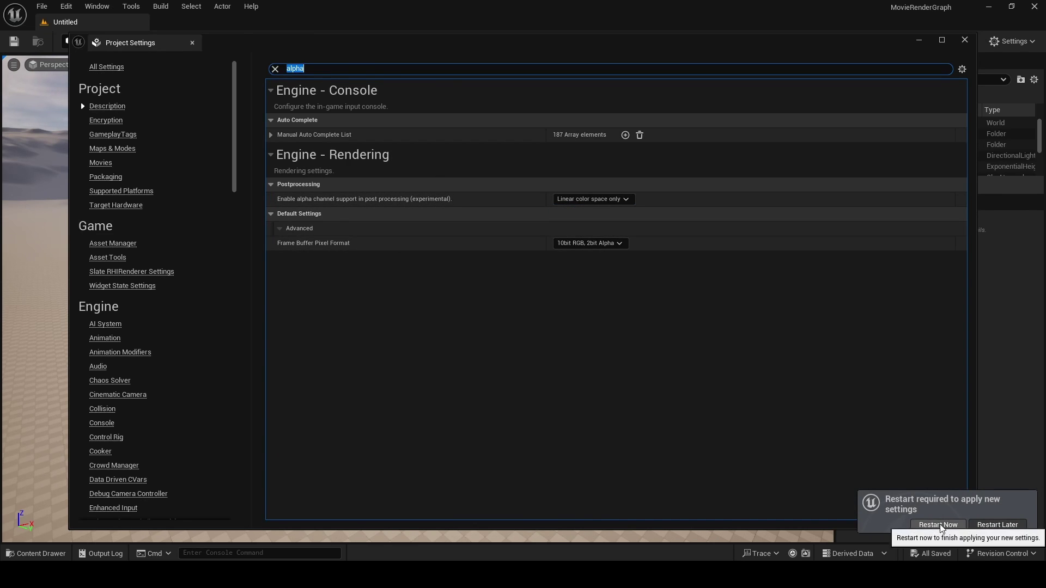
left_click(937, 524)
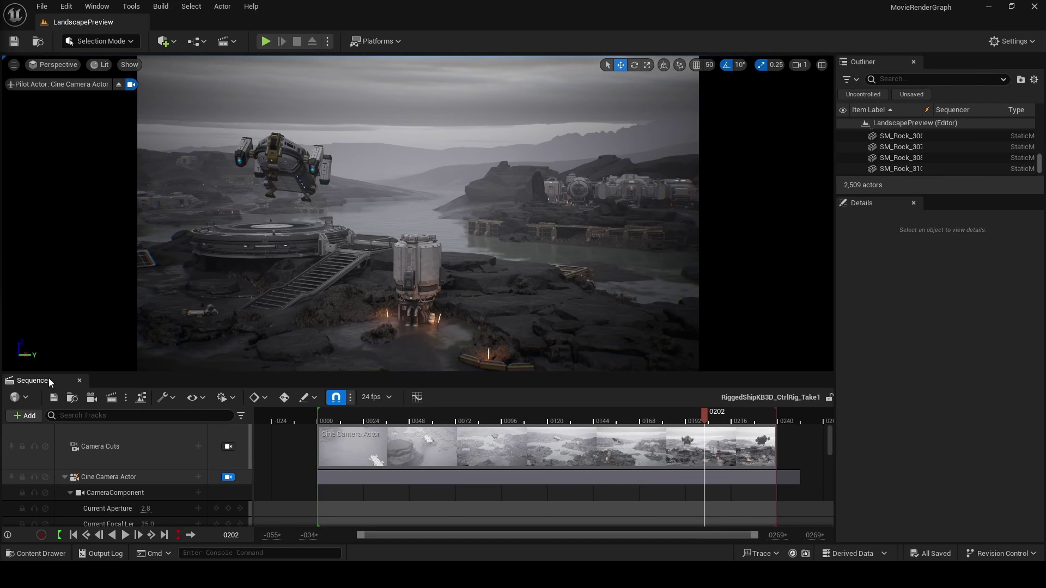
Step: Send the level sequence to the Movie Render Queue and replace the job's configuration with a render graph
left_click(112, 397)
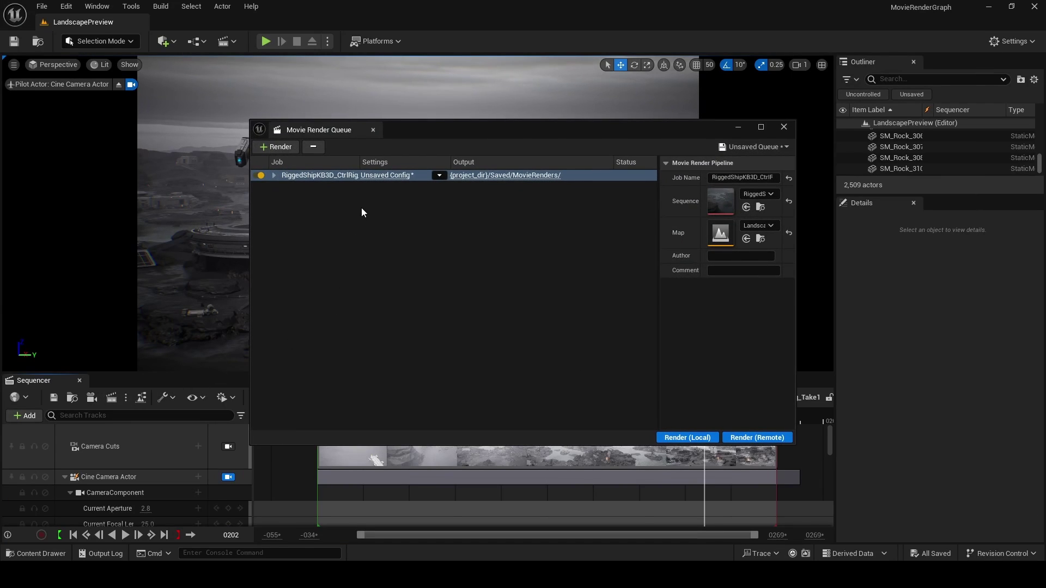
left_click(443, 177)
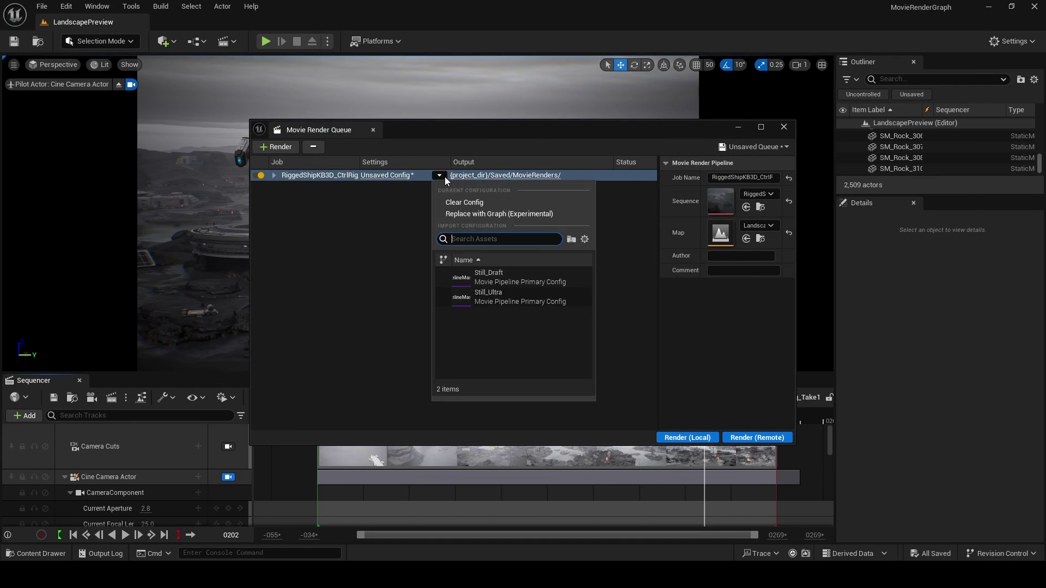
left_click(458, 211)
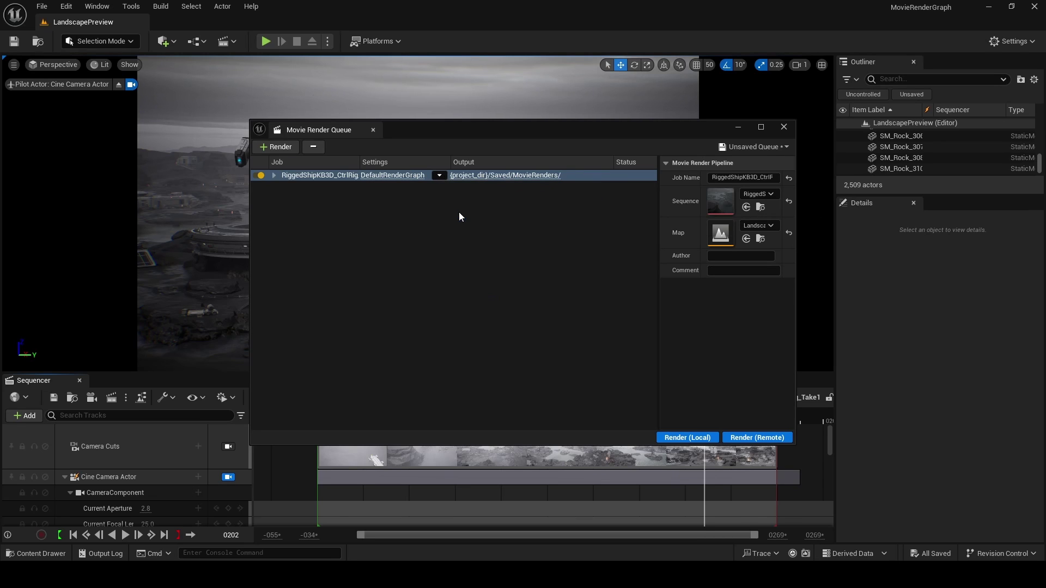
Step: Examine each node on the Globals and DefaultLayer branches of DefaultRenderGraph, and close the graph and render queue
left_click(407, 177)
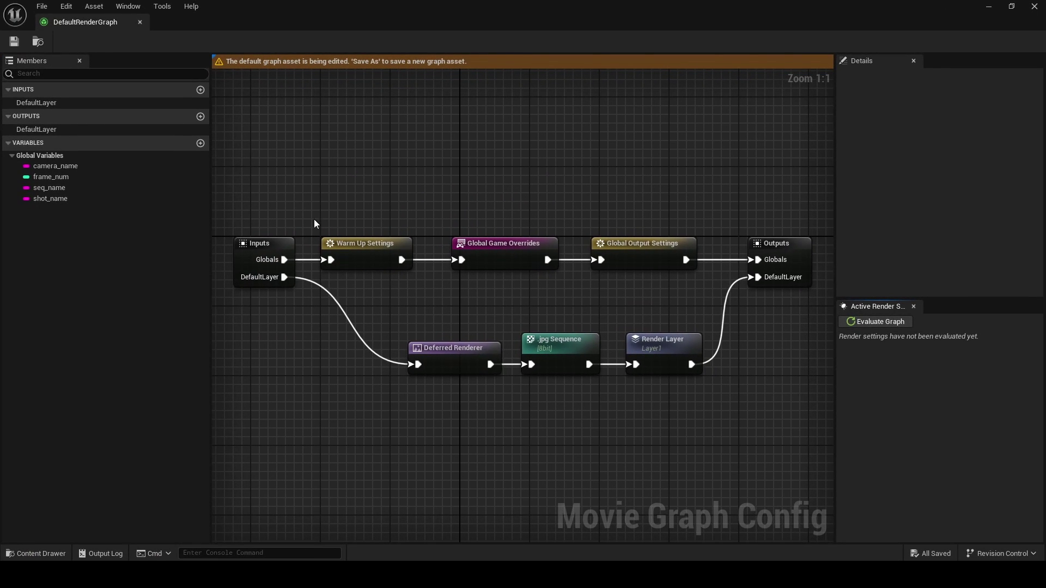
left_click(287, 245)
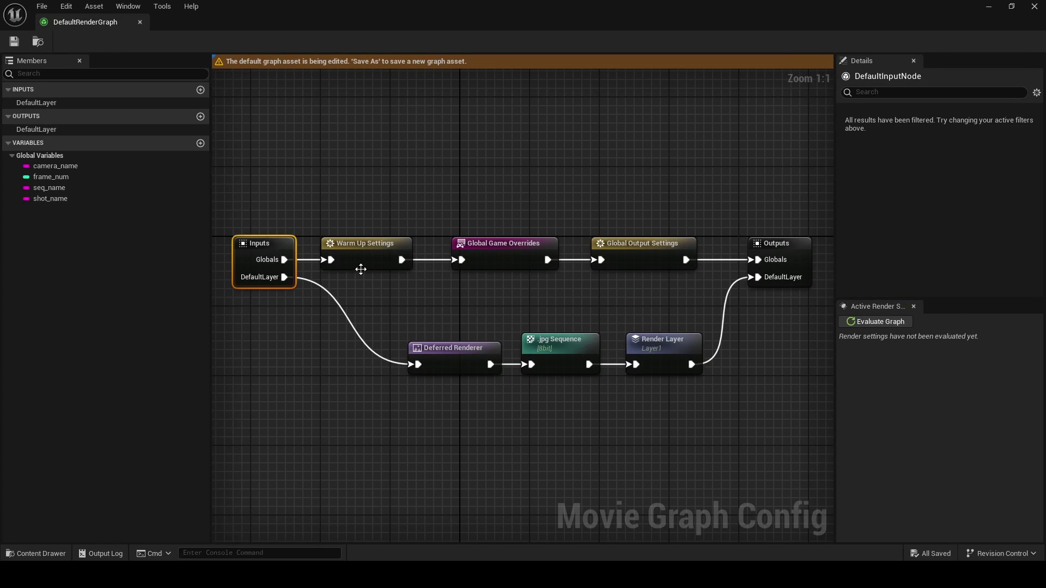
left_click(362, 265)
left_click(488, 261)
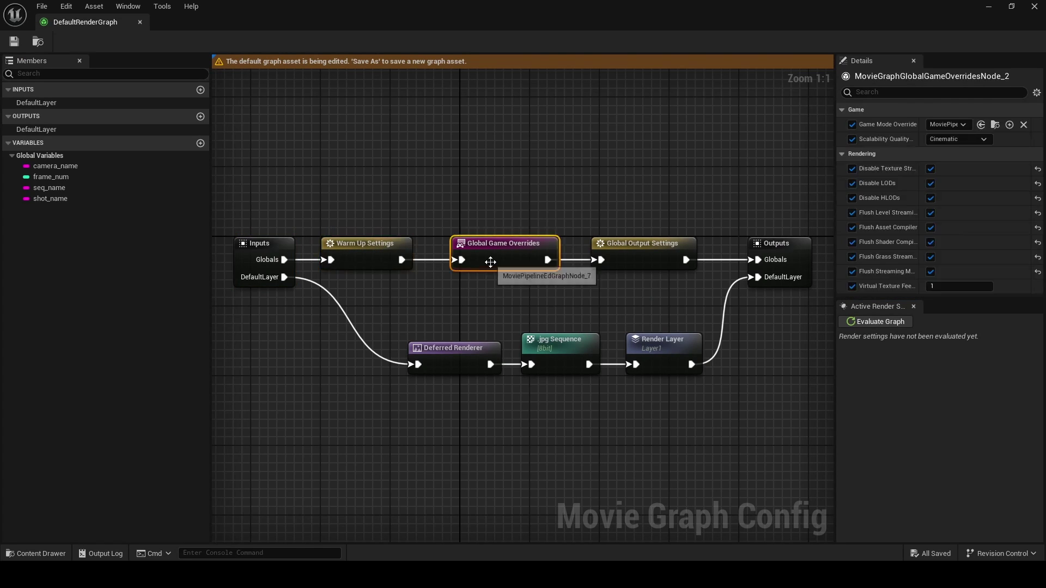
left_click(639, 261)
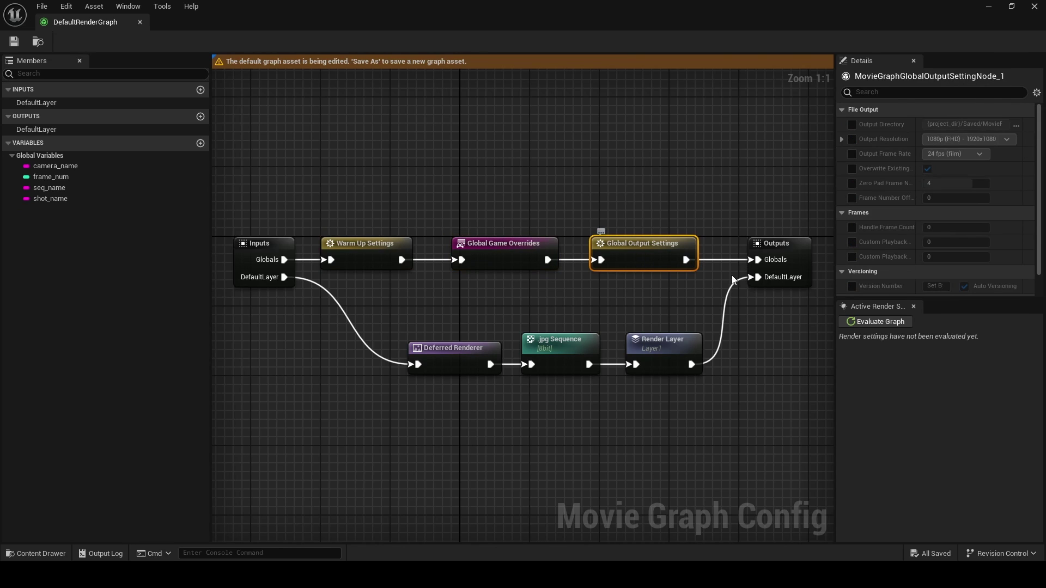
left_click(796, 257)
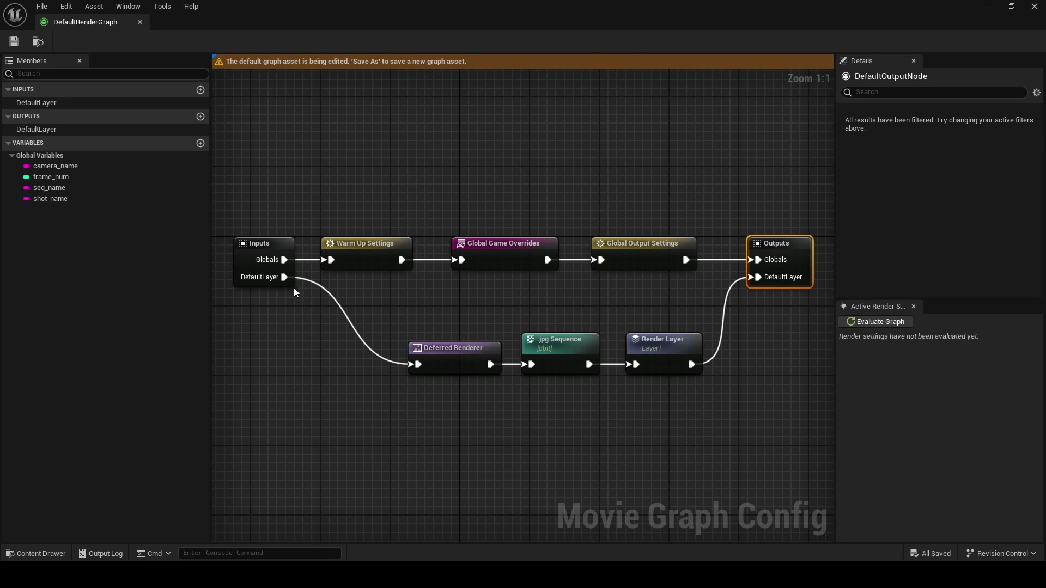
left_click(457, 364)
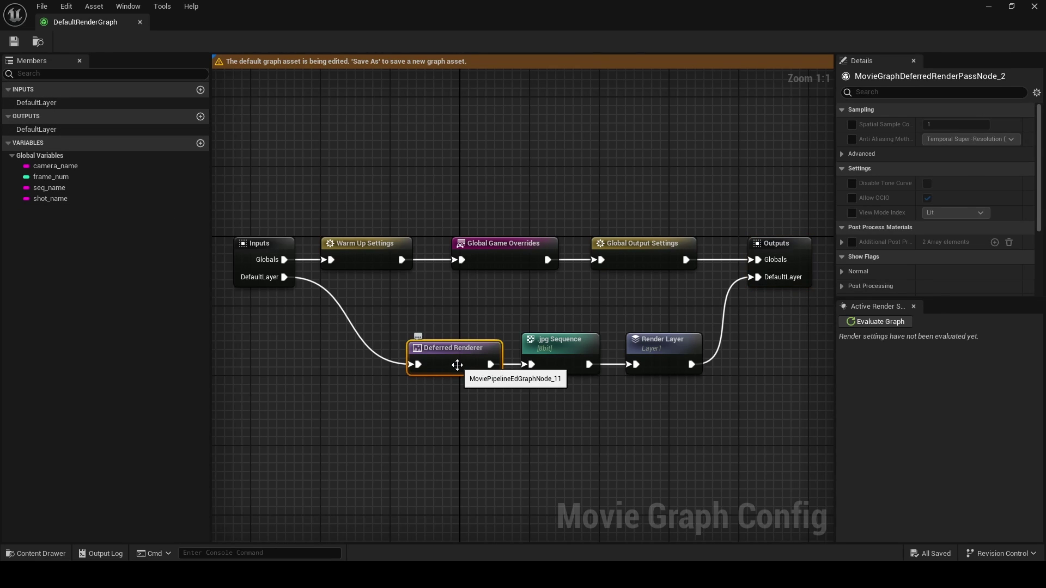
left_click(554, 367)
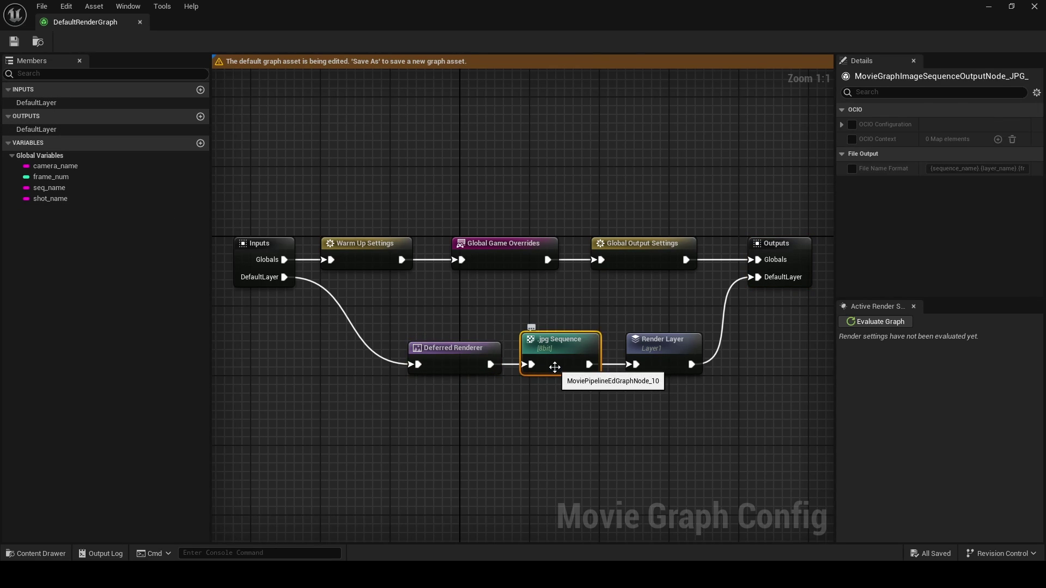
left_click(659, 364)
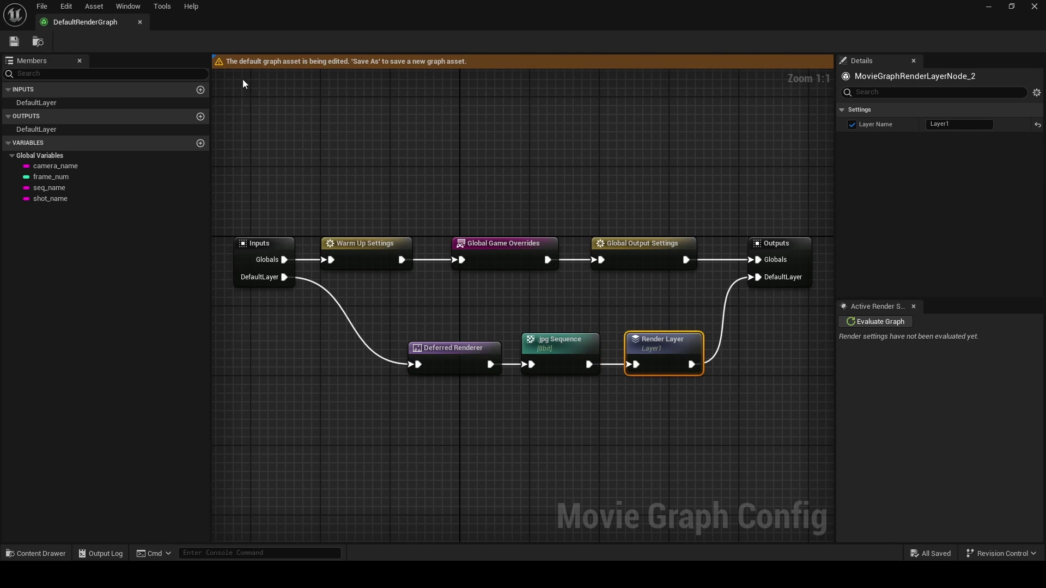
left_click(140, 22)
left_click(784, 127)
Step: View the Cinematics asset types that can be created in the Content folder
left_click(34, 553)
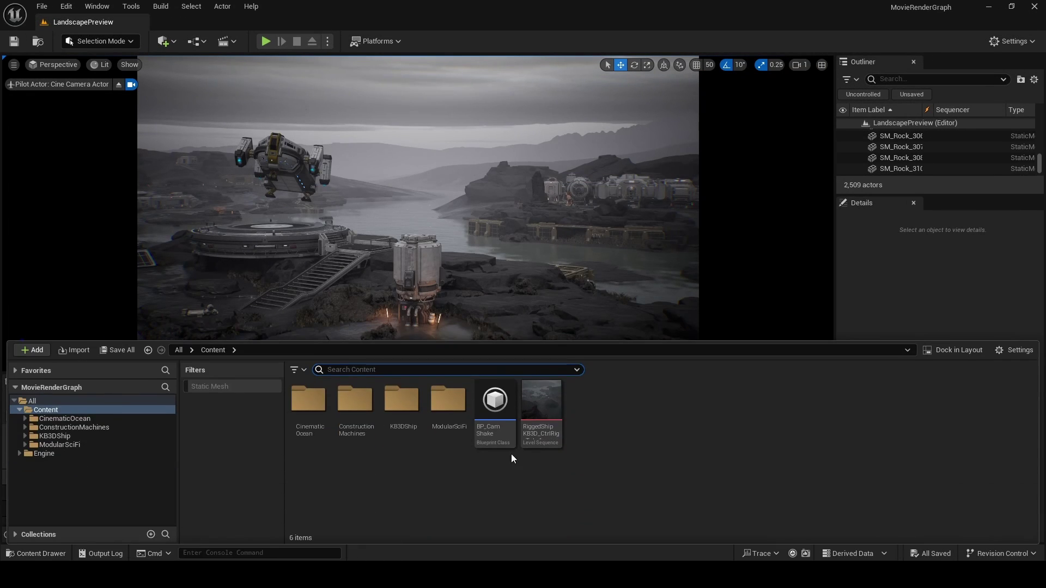
right_click(606, 403)
mouse_move(634, 378)
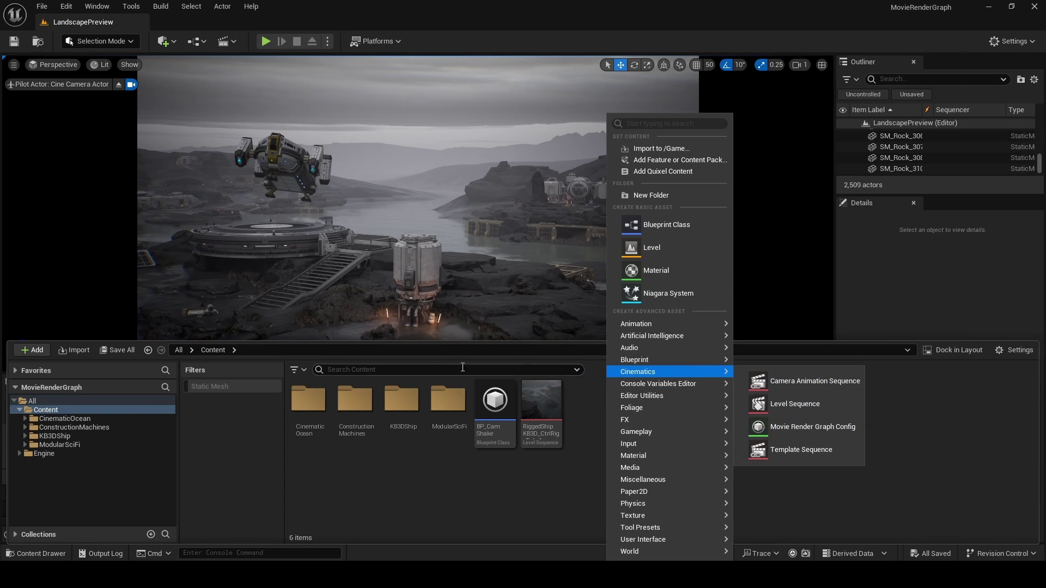
left_click(104, 313)
Step: Create a new graph for the render queue job and save it in Content as MRGC_Lander
left_click(111, 397)
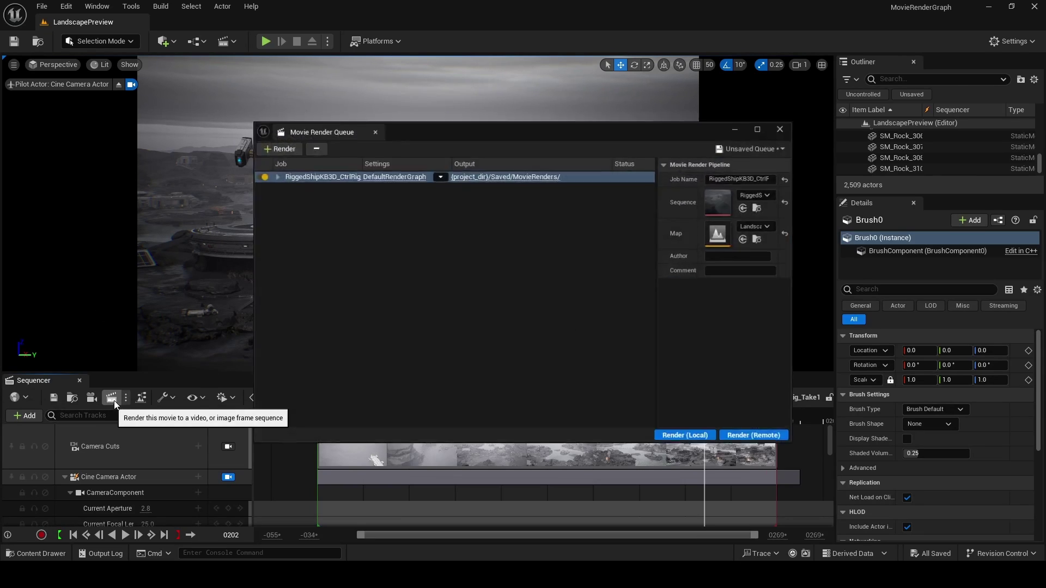
left_click(440, 175)
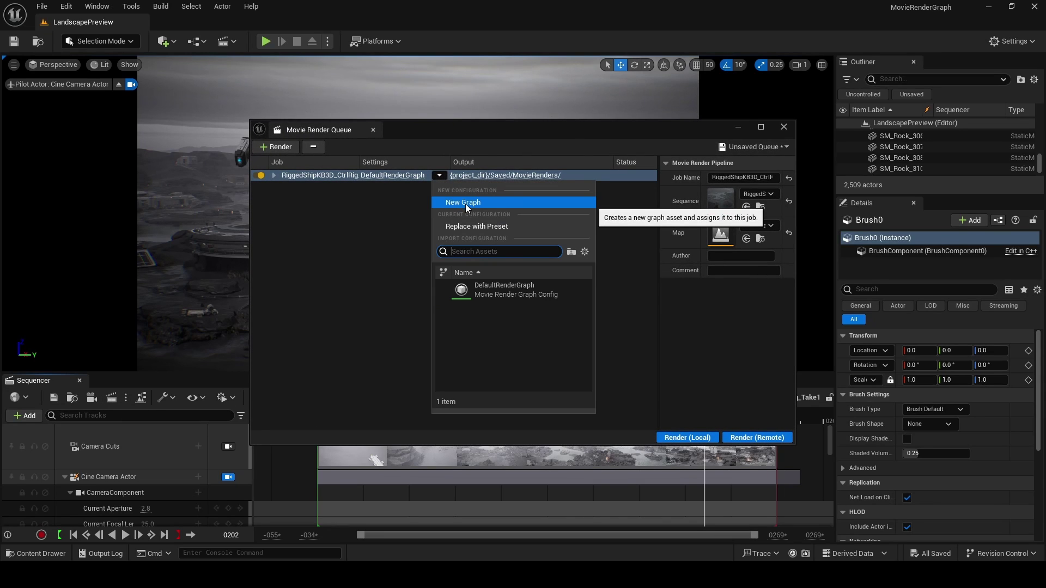
left_click(465, 203)
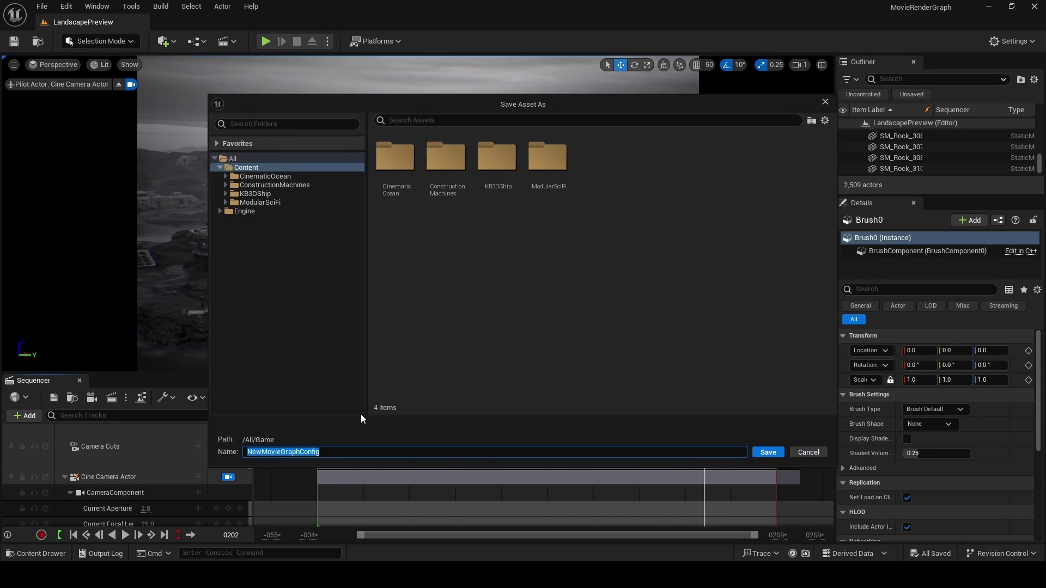
type("MRGC_Lander")
left_click(766, 451)
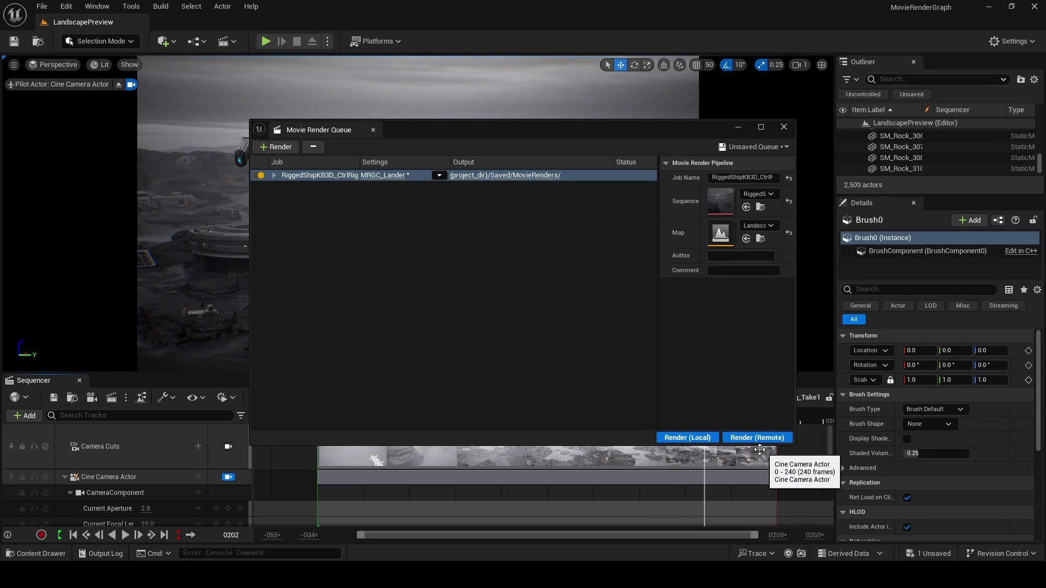
Step: In the MRGC_Lander graph, delete the .jpg Sequence and Render Layer nodes and add a .png Sequence after the Deferred Renderer
left_click(398, 175)
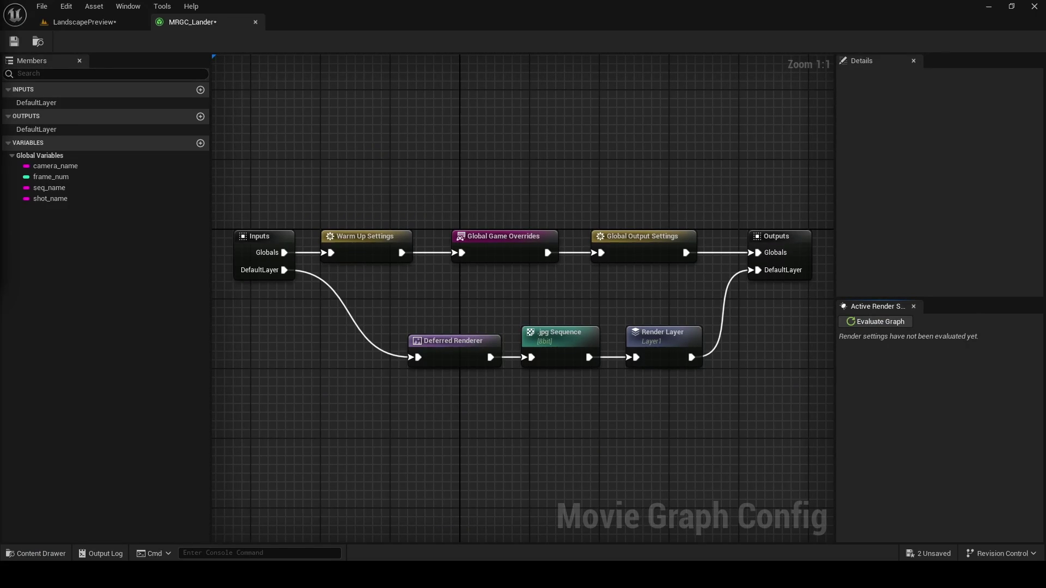
left_click(539, 333)
left_click(663, 335, "ctrl")
key("Delete")
left_click_drag(459, 346, 577, 325)
type("png")
Step: Add a Collection node connected to the .png Sequence output, align it with that node and name the collection Col_Env
left_click(522, 354)
type("coll")
key("Return")
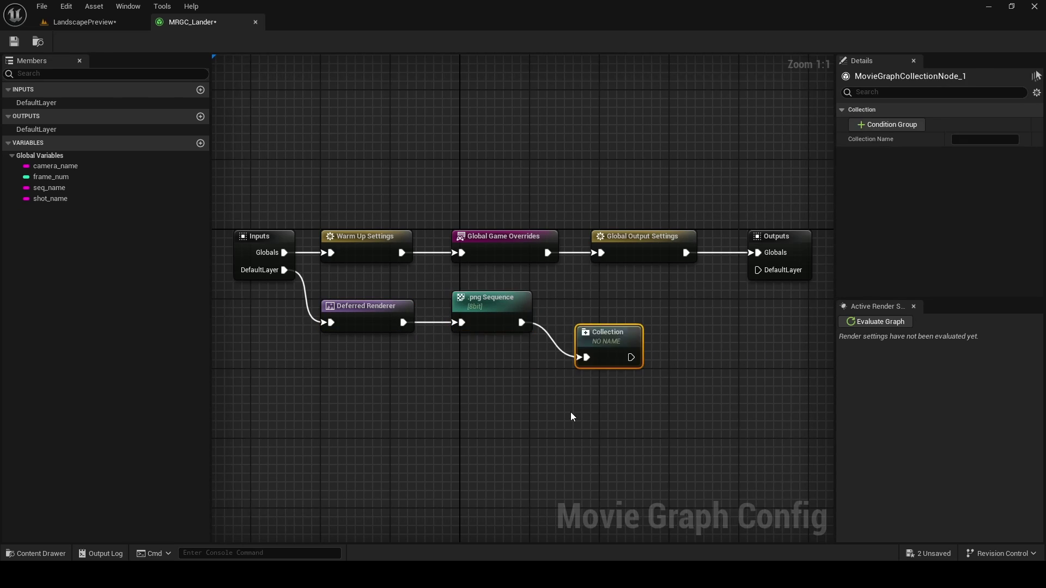
left_click_drag(610, 351, 590, 310)
left_click(984, 139)
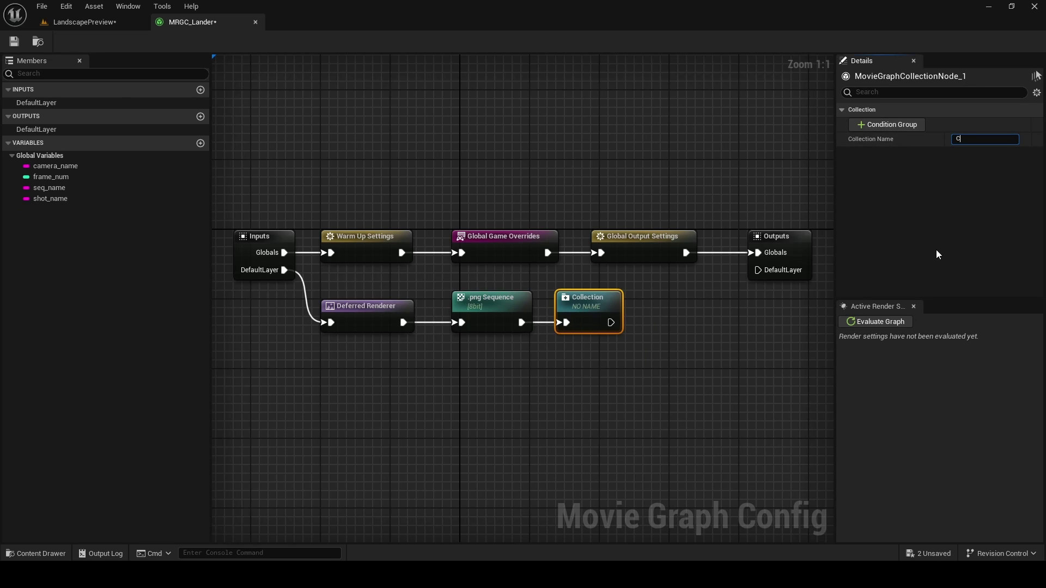
type("Col_Env")
key("Return")
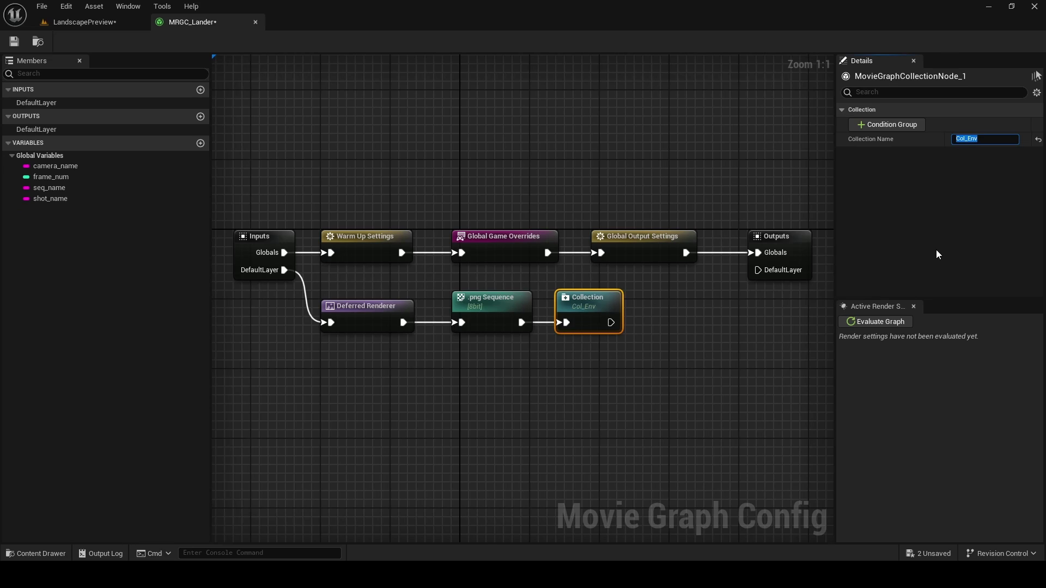
Step: Add a condition group to the Col_Env collection and set its condition type to Actor
left_click(925, 127)
left_click(843, 169)
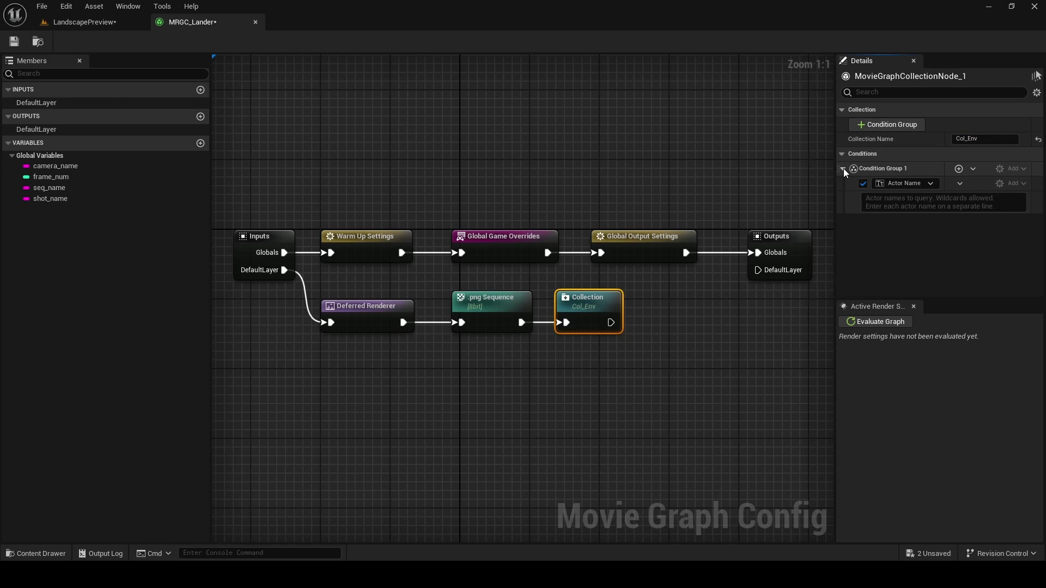
left_click(930, 184)
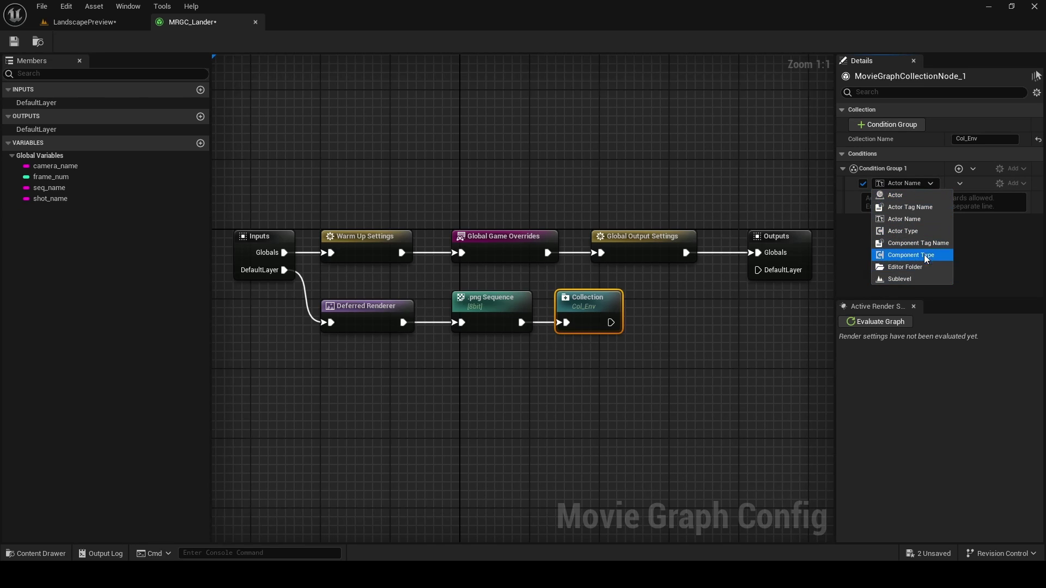
left_click(920, 198)
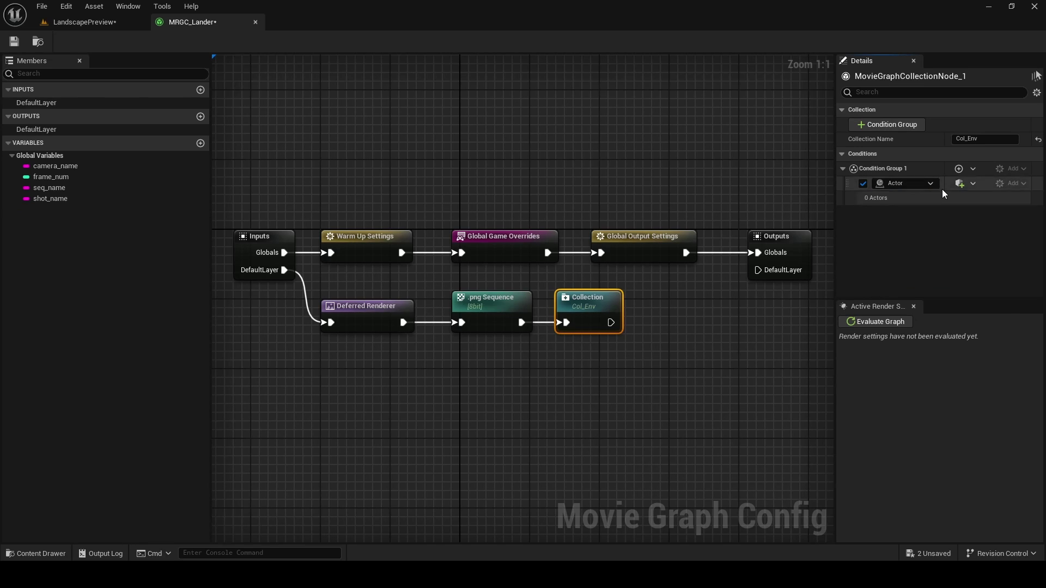
Step: In the LandscapePreview level, select the RiggedShipKB3D_CtrlRig actor with its child ship actor and invert the selection to everything else
left_click(959, 184)
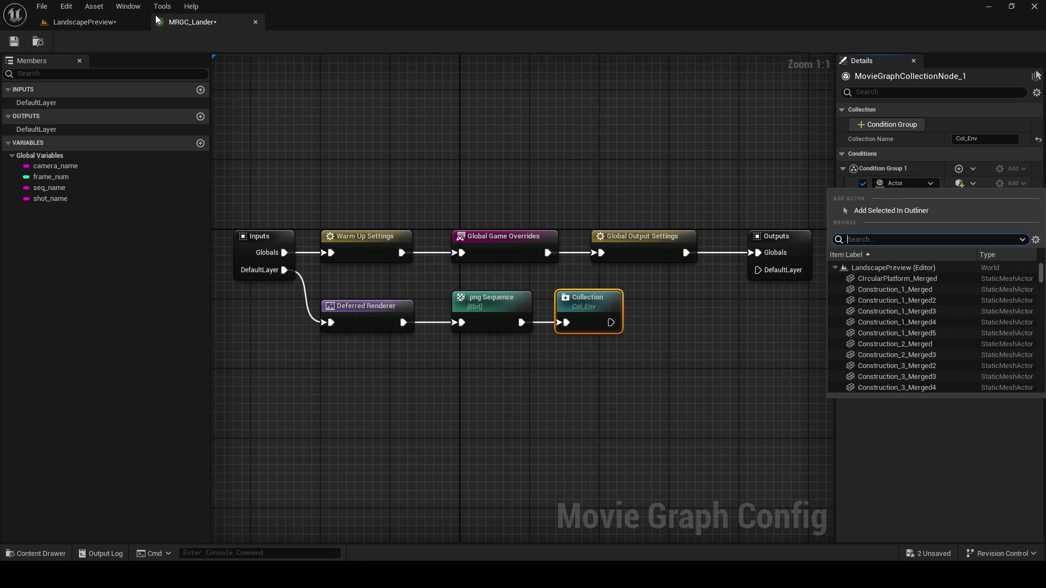
left_click(112, 25)
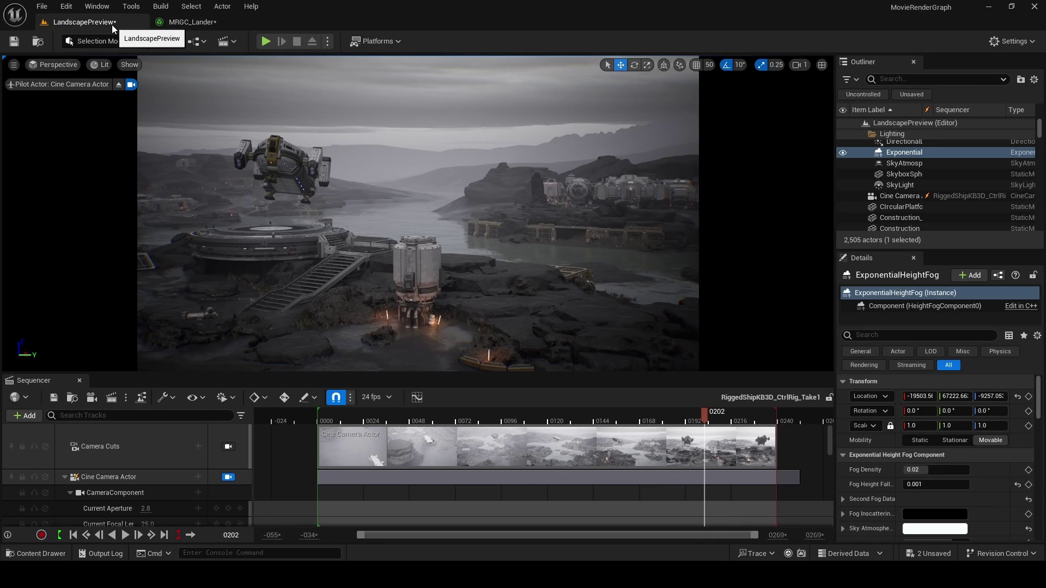
left_click(291, 161)
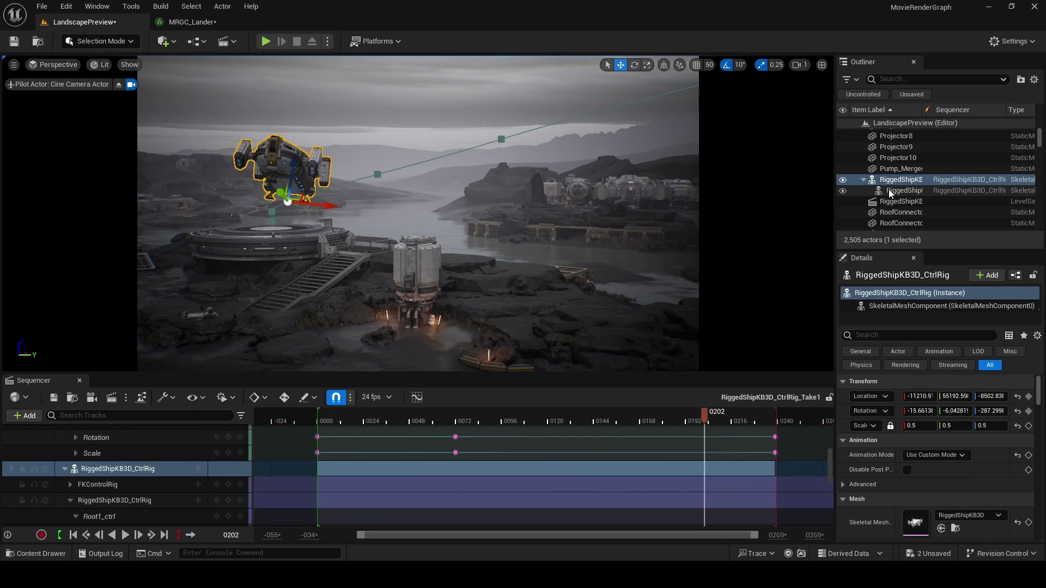
left_click(195, 6)
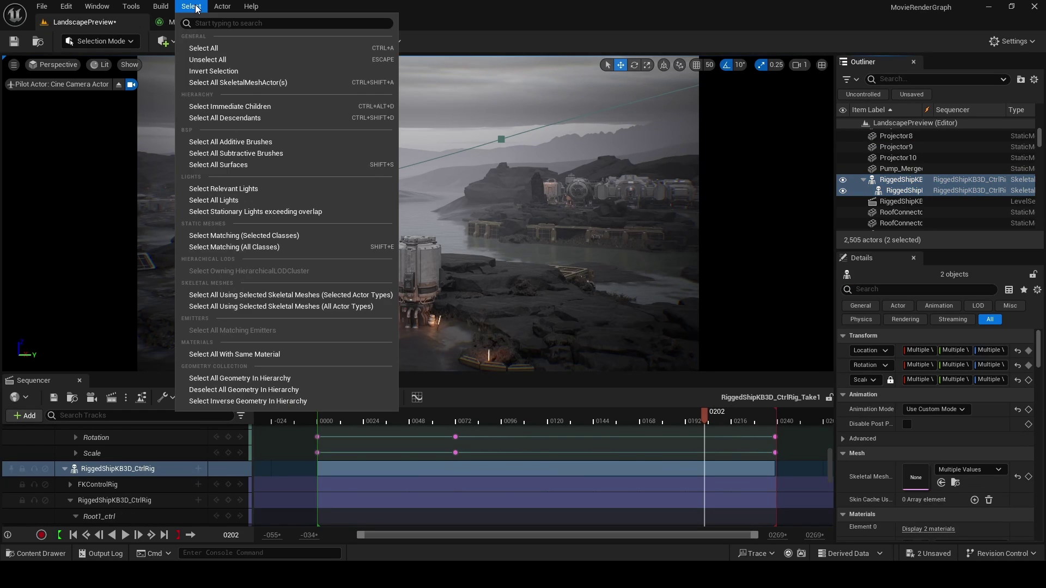
left_click(217, 68)
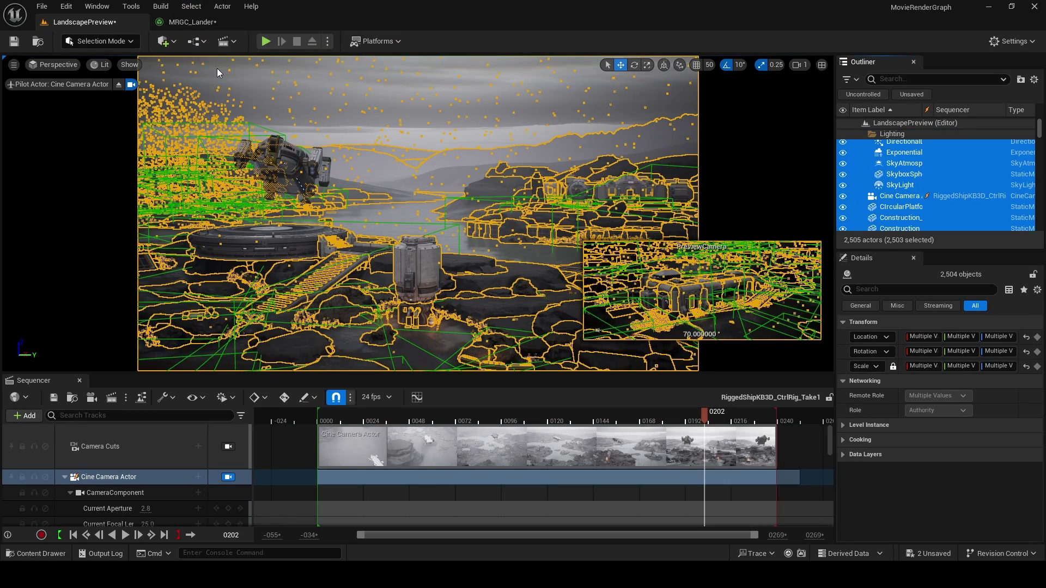
Step: Add the actors selected in the Outliner to the Actor condition of the Col_Env collection in the MRGC_Lander graph
left_click(210, 24)
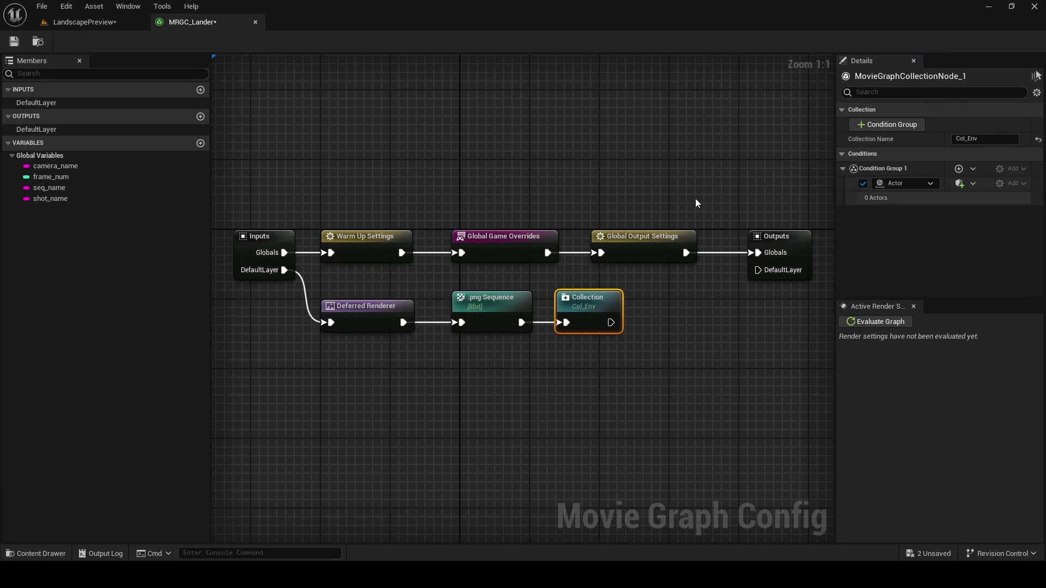
left_click(958, 184)
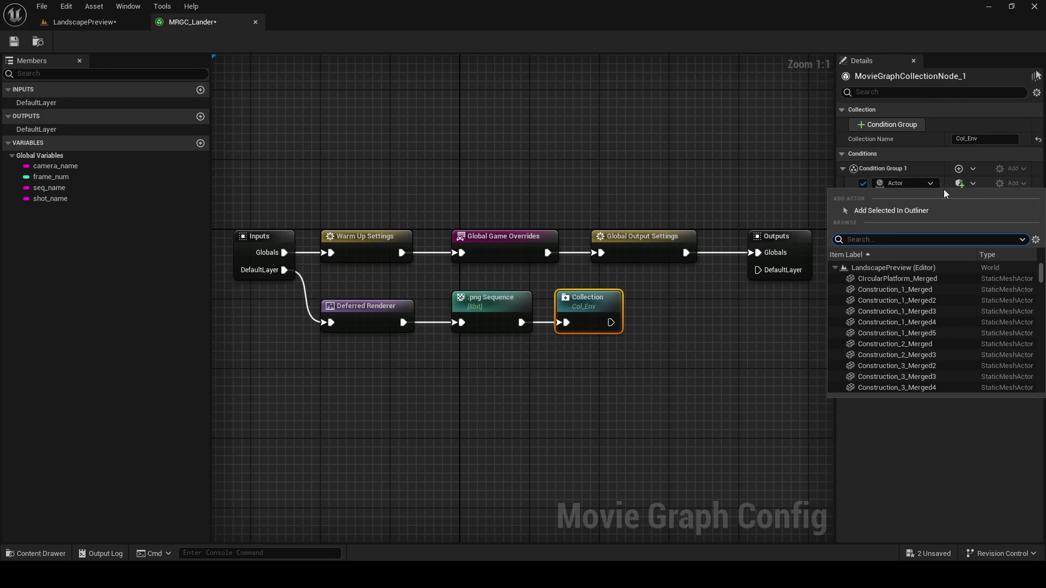
left_click(883, 213)
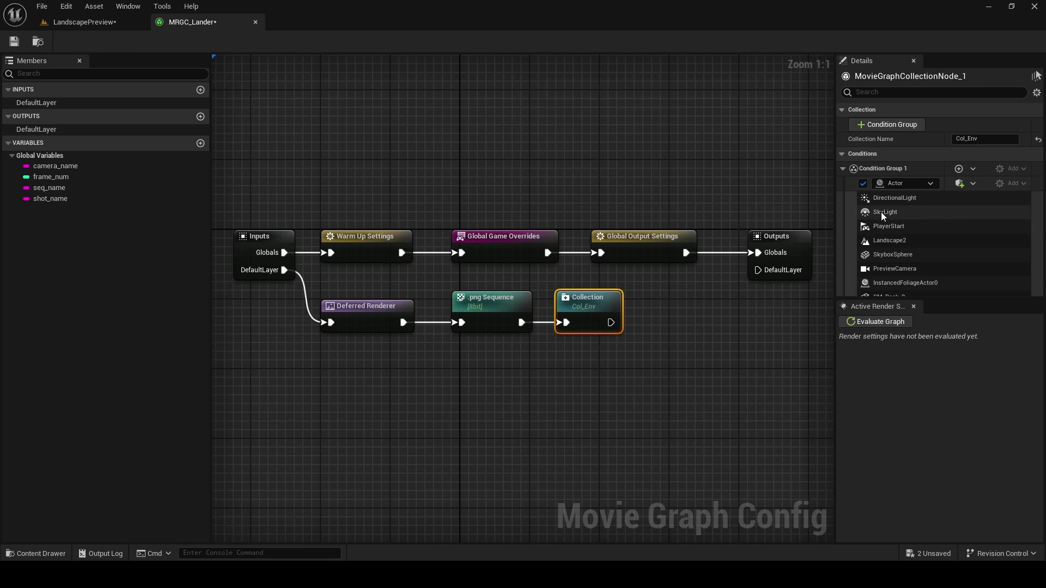
Step: Move the Outputs node farther along to make room, add a Modifier node after the Col_Env collection and name it Mod_EnvHoldOut
right_click_drag(680, 184, 426, 136)
left_click_drag(532, 188, 671, 188)
left_click_drag(357, 275, 438, 278)
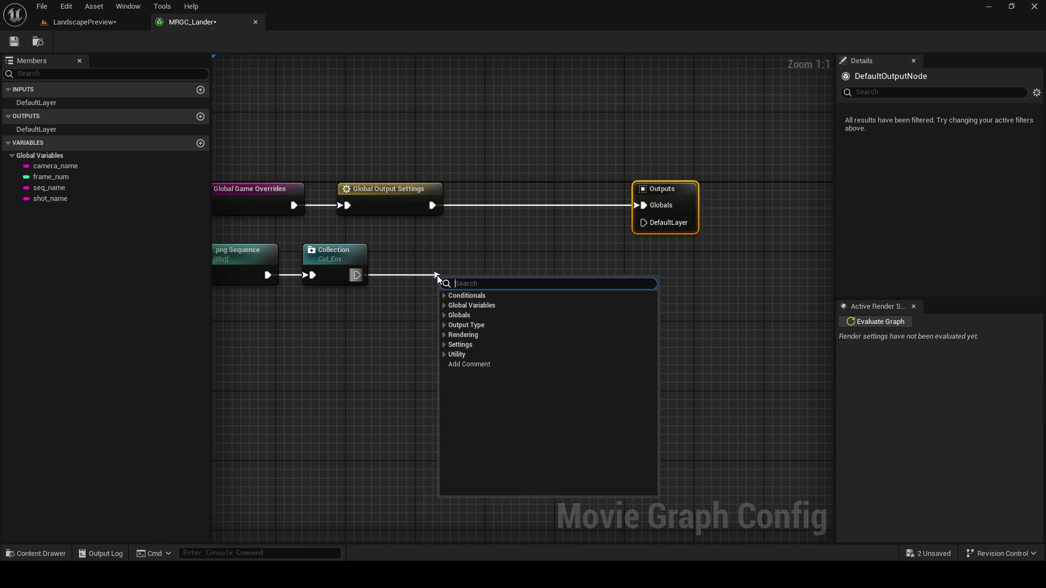
type("mo")
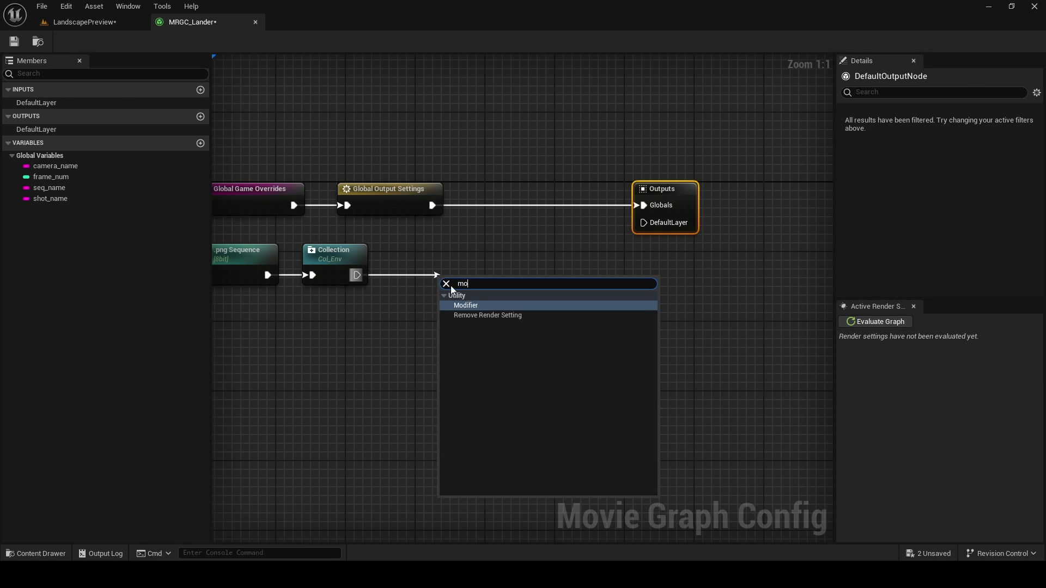
left_click(466, 306)
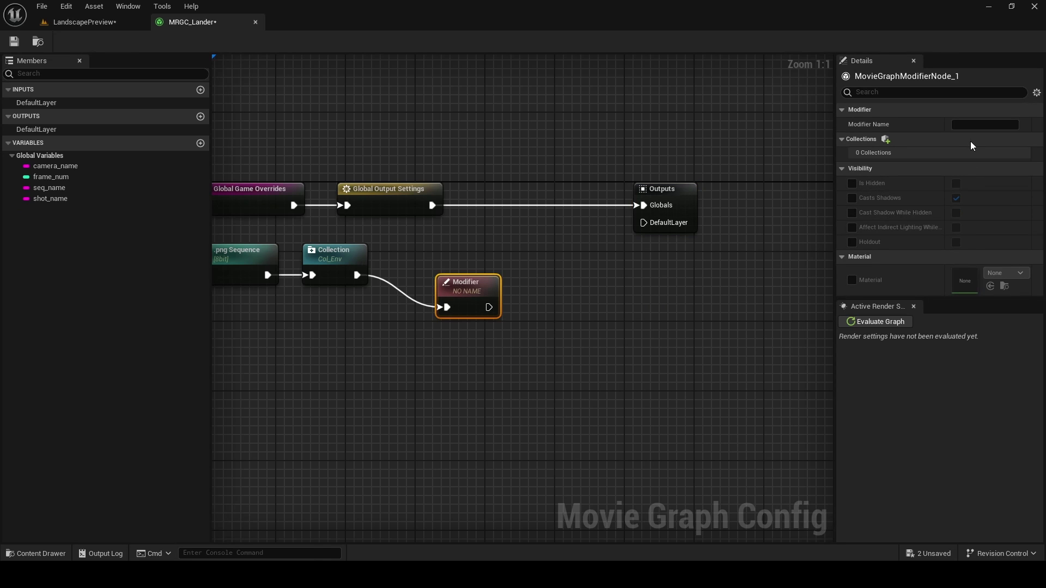
left_click(985, 125)
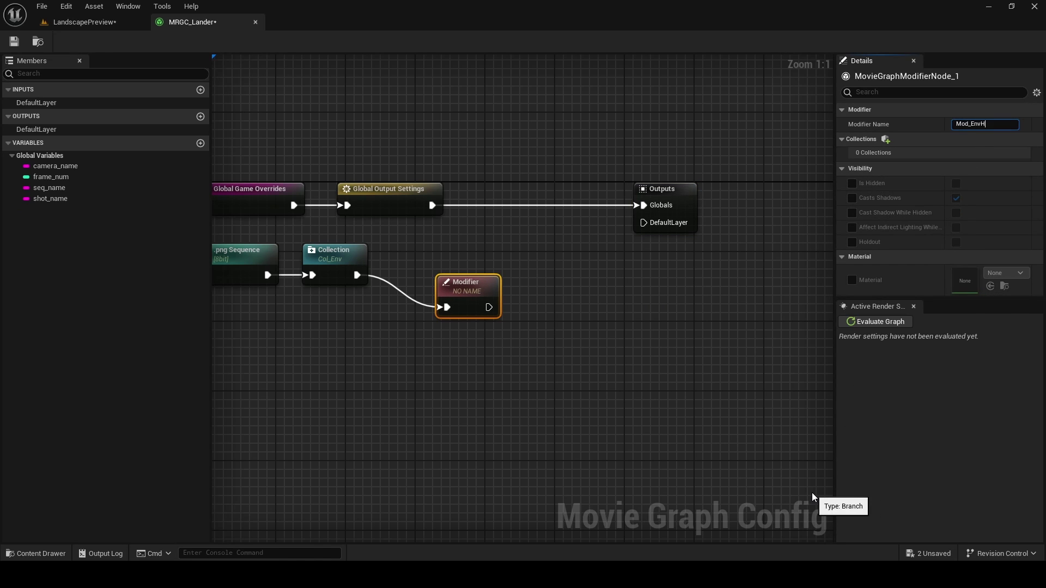
type("Mod_EnvHoldOut")
key("Return")
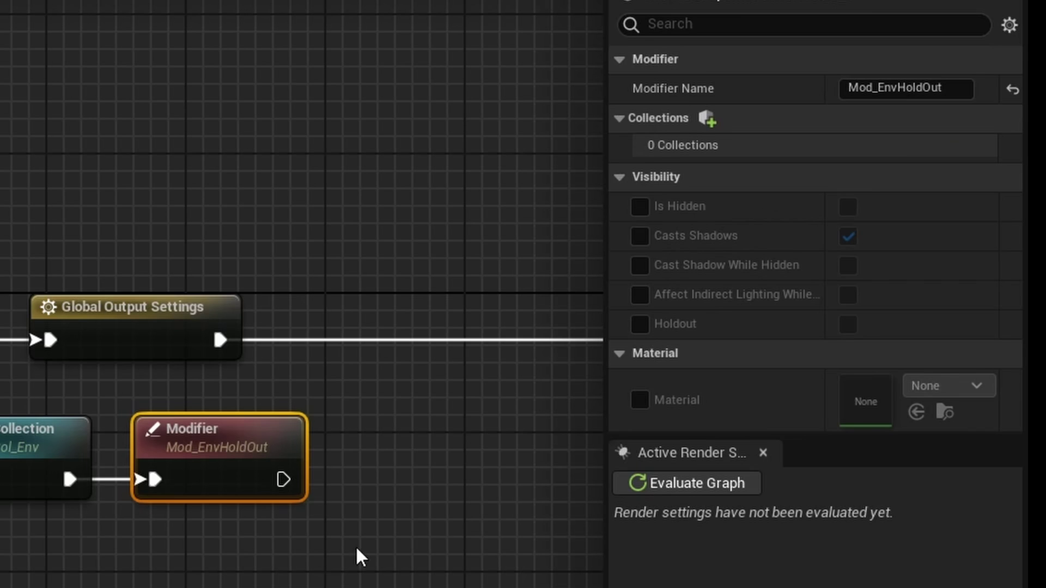
Step: Assign the Col_Env collection to the Mod_EnvHoldOut modifier and enable its Holdout override
left_click(886, 140)
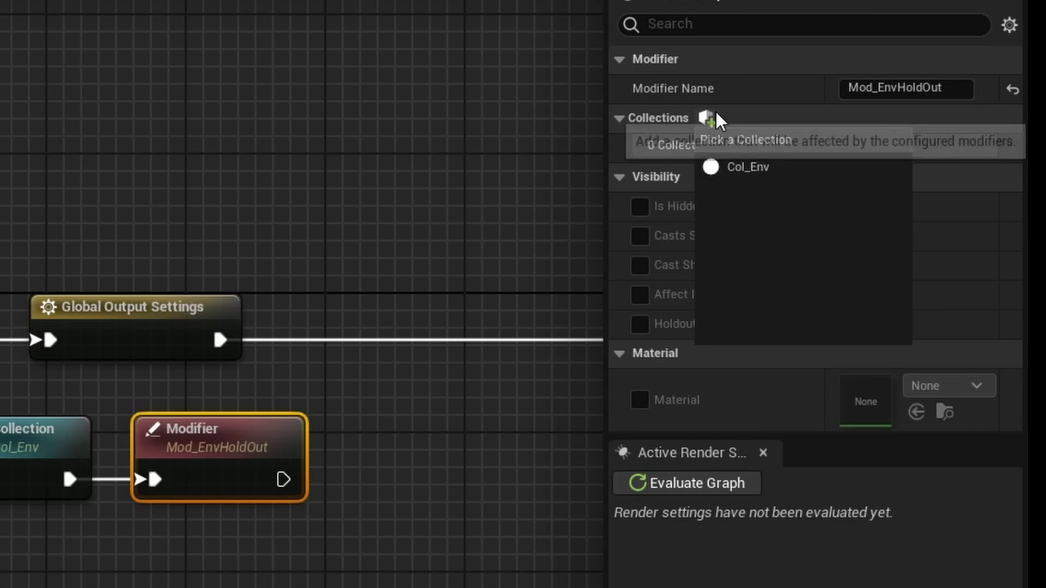
left_click(768, 168)
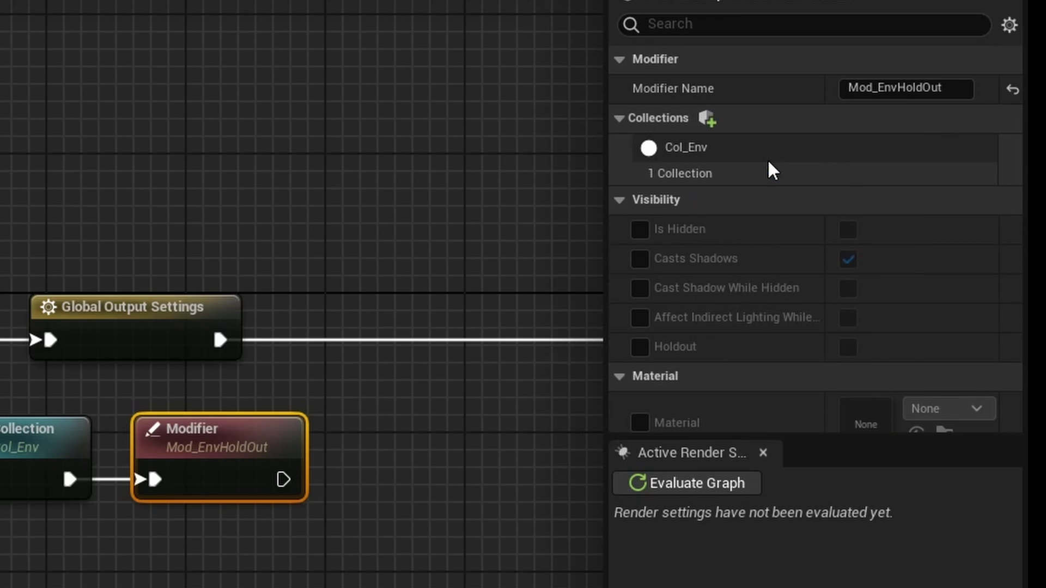
left_click(646, 347)
left_click(847, 348)
Step: Add a Render Layer node after the Mod_EnvHoldOut modifier and override its layer name with ShipOnly
left_click_drag(283, 479, 583, 378)
type("rend")
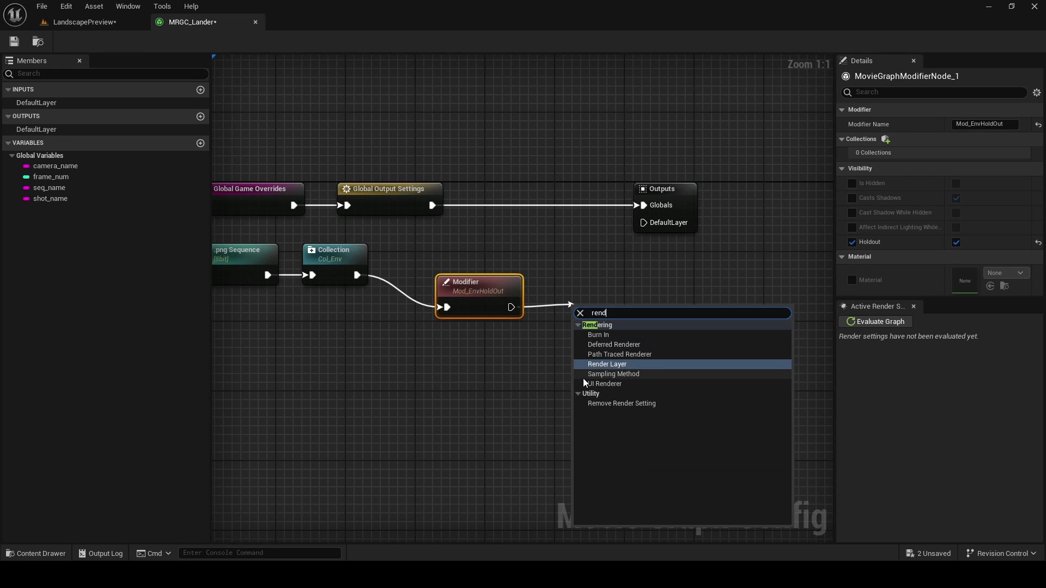
key("Return")
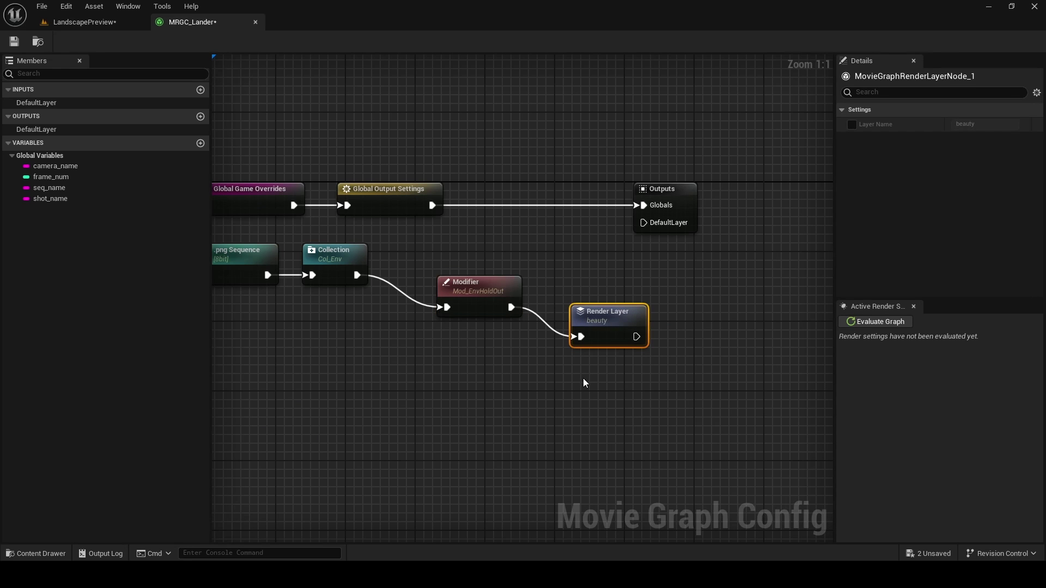
left_click(852, 124)
left_click(967, 124)
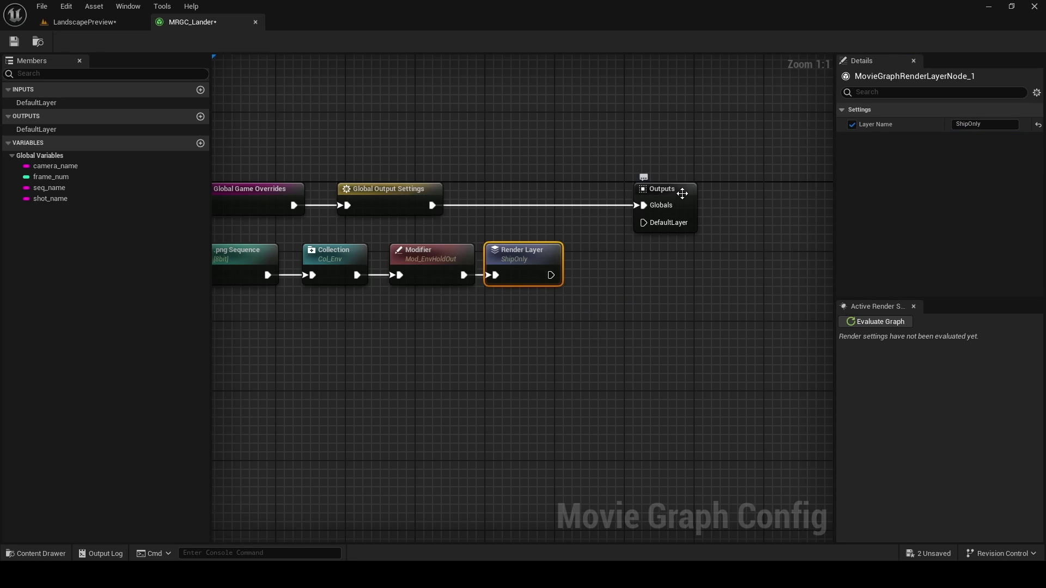
Step: Rename the DefaultLayer output of the graph as ShipOnly and connect the Render Layer node to it
left_click(648, 189)
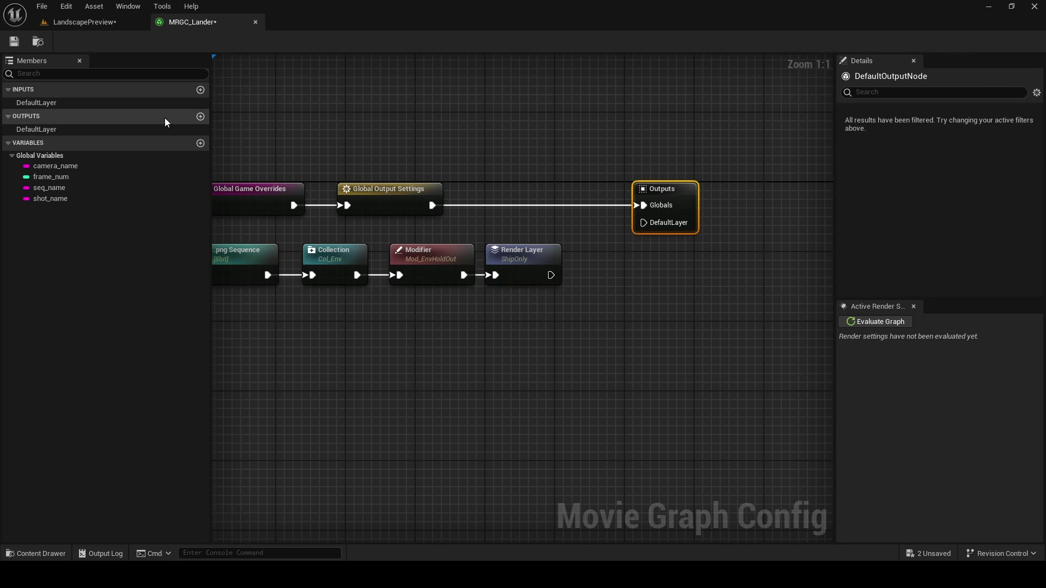
left_click(56, 129)
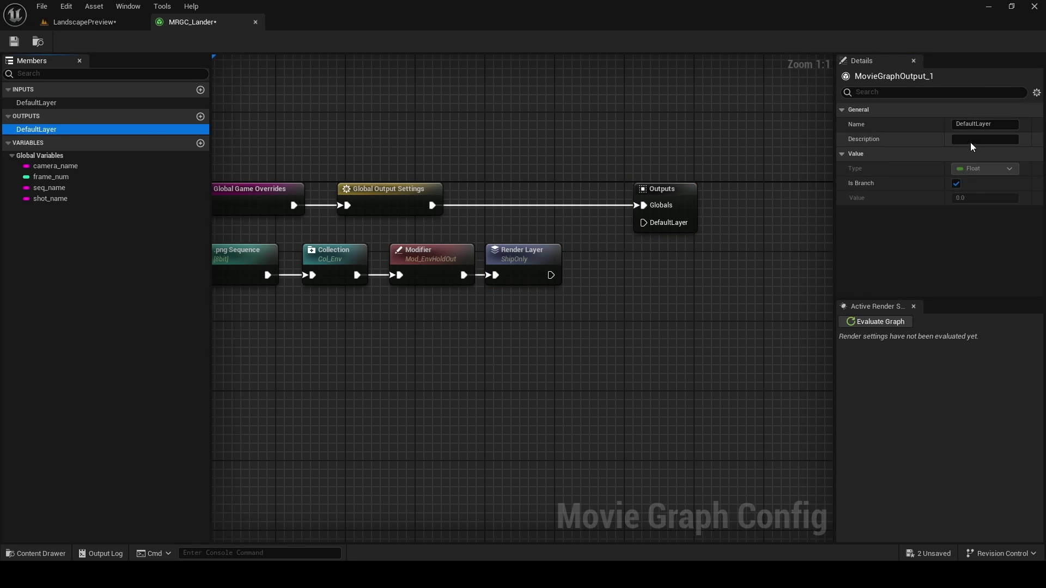
type("ShipOnly")
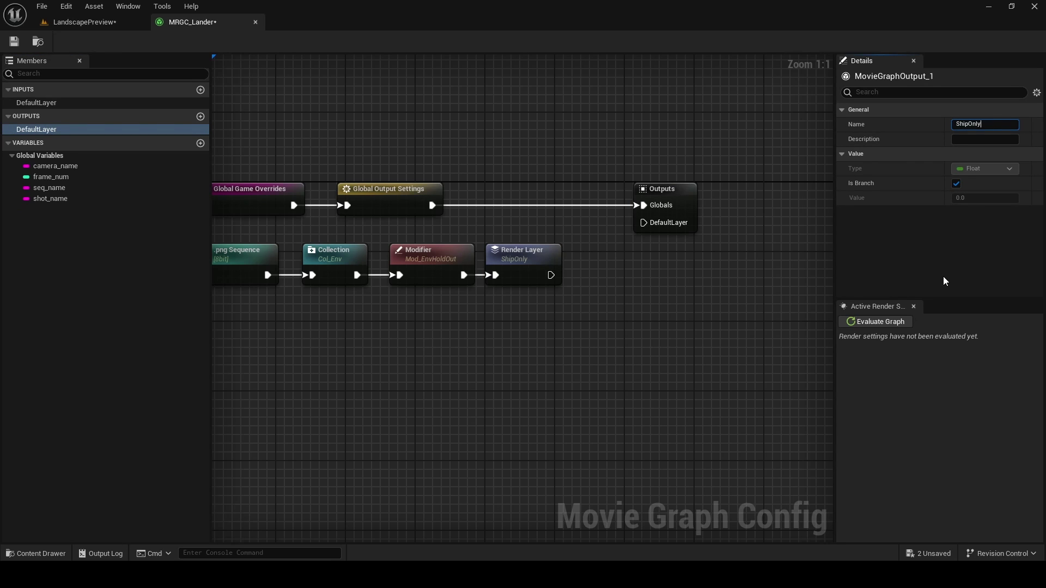
key("Return")
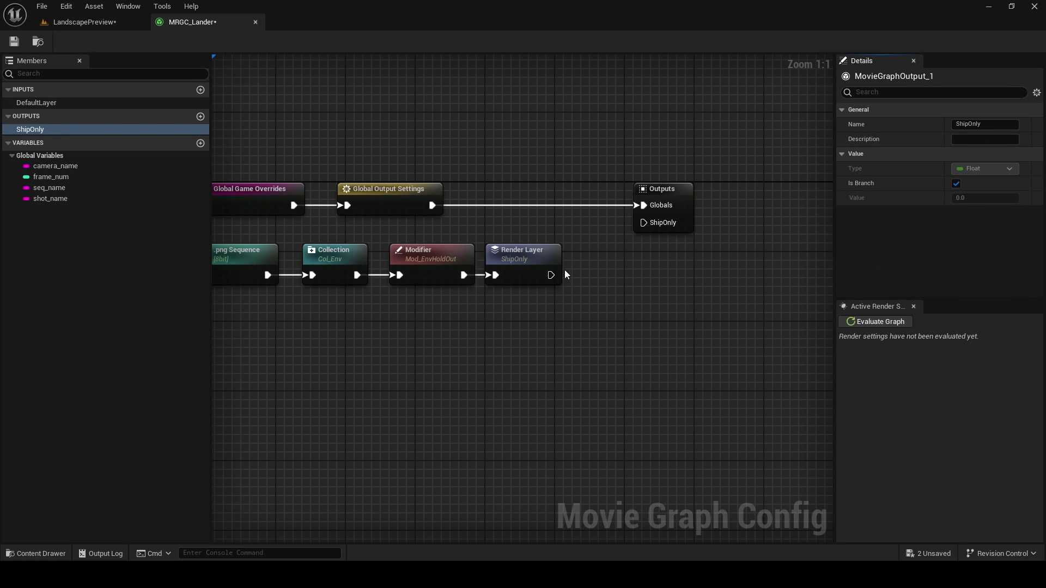
left_click_drag(563, 274, 645, 223)
scroll(609, 283, "down", 1)
key("Home")
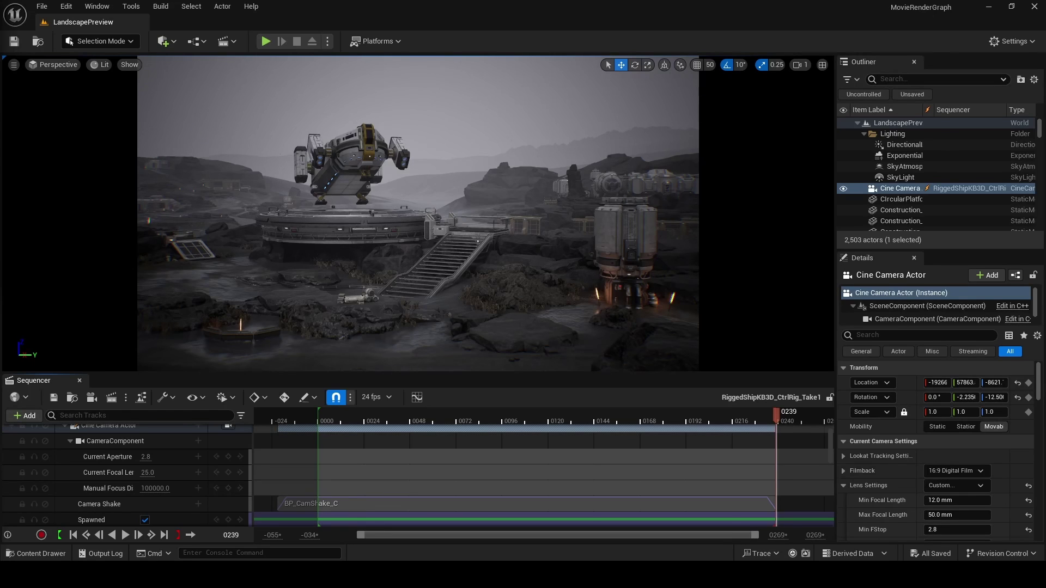
Step: Open the Movie Render Queue from the sequence and render the MRGC_Lander job locally
left_click(111, 398)
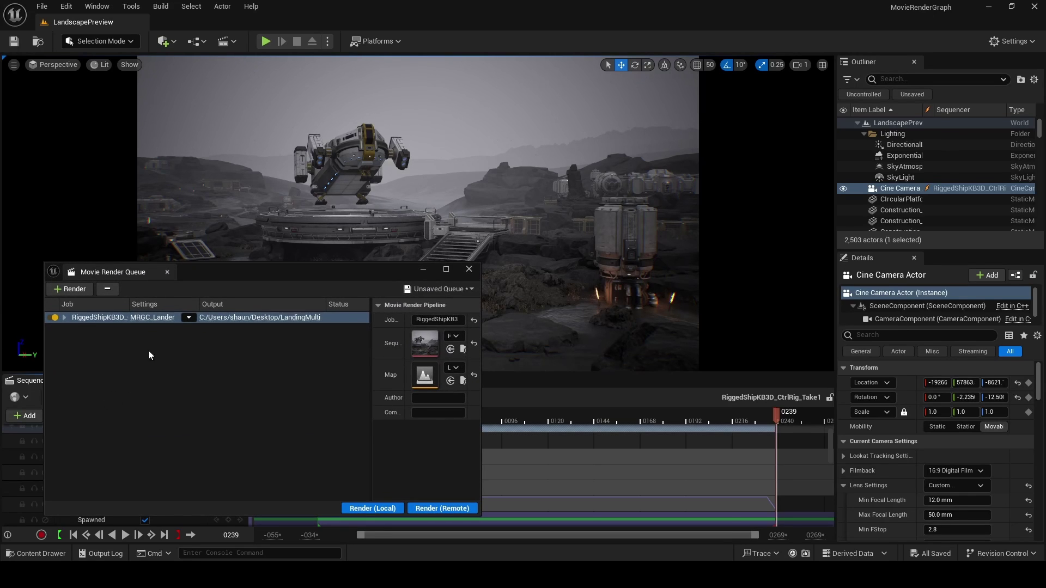
left_click(373, 509)
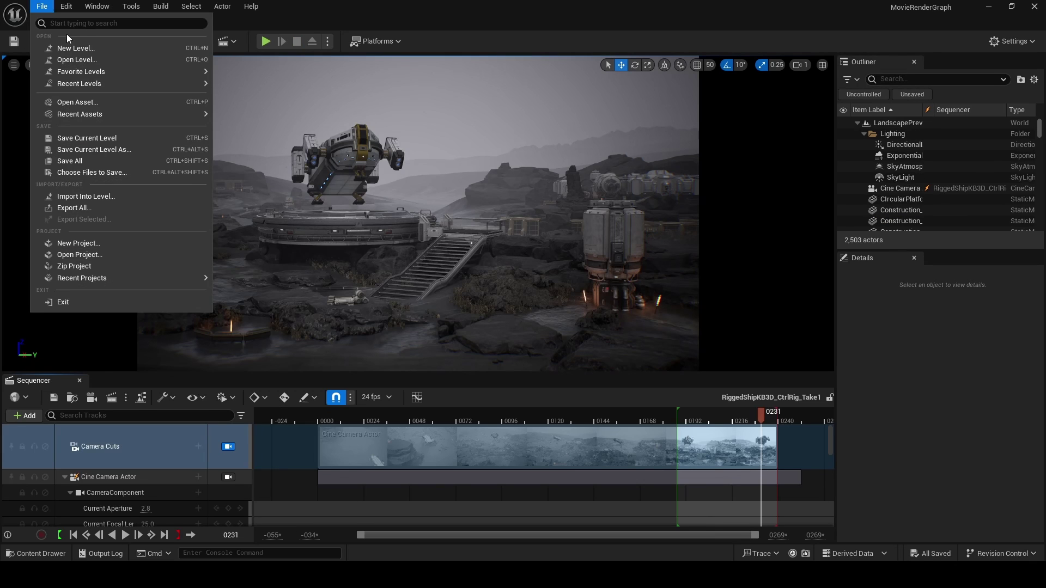
Step: Create a new Basic level, copy its SM_SkySphere, reopen the LandscapePreview level and paste the sky sphere there
left_click(76, 50)
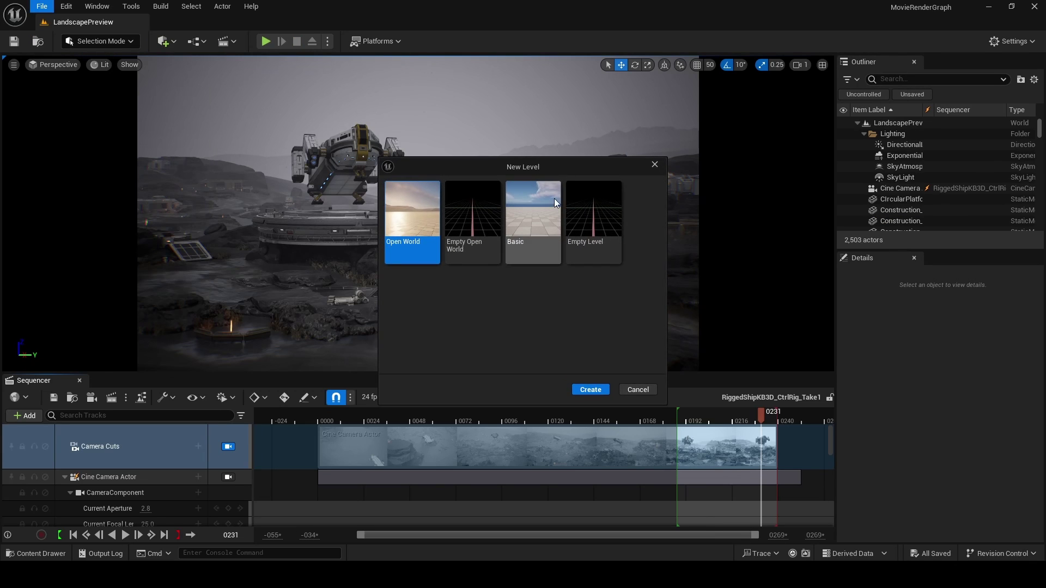
double_click(556, 201)
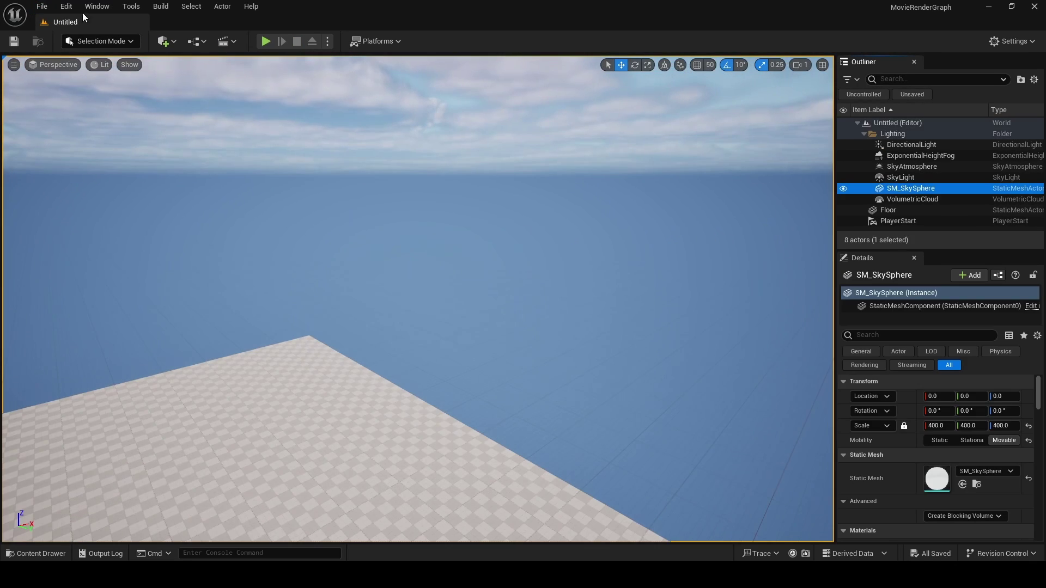
left_click(41, 6)
mouse_move(121, 83)
left_click(256, 86)
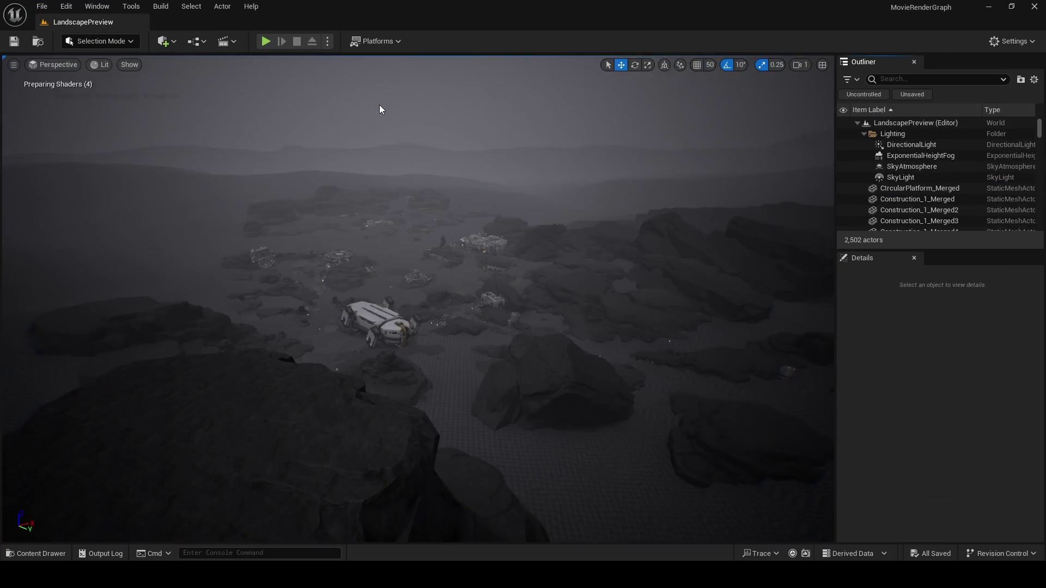
key("ctrl+v")
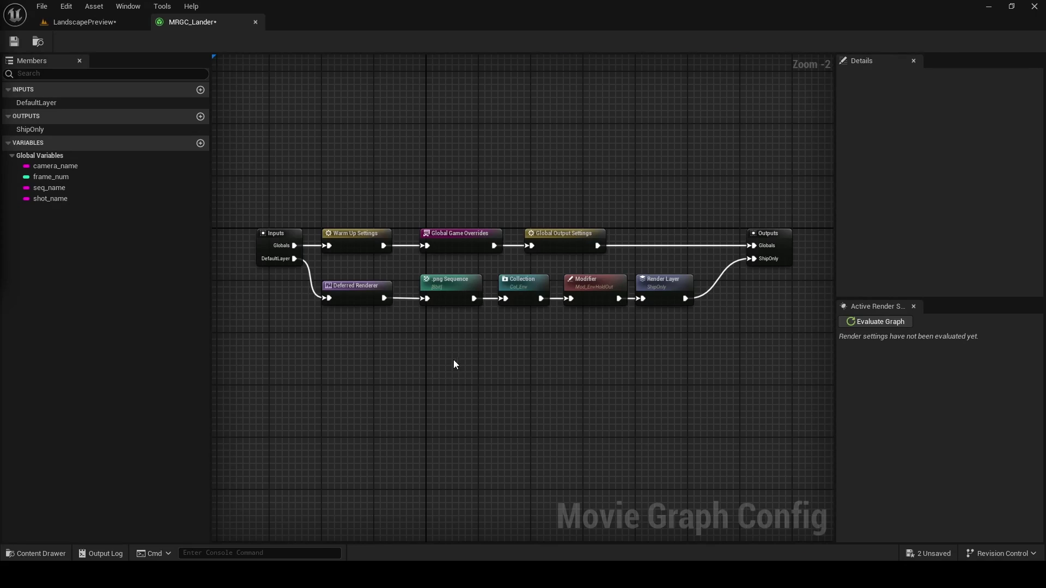
Step: Branch a second Collection node off the .png Sequence output in the MRGC_Lander graph and name it Col_ShipOnly
scroll(456, 364, "up", 2)
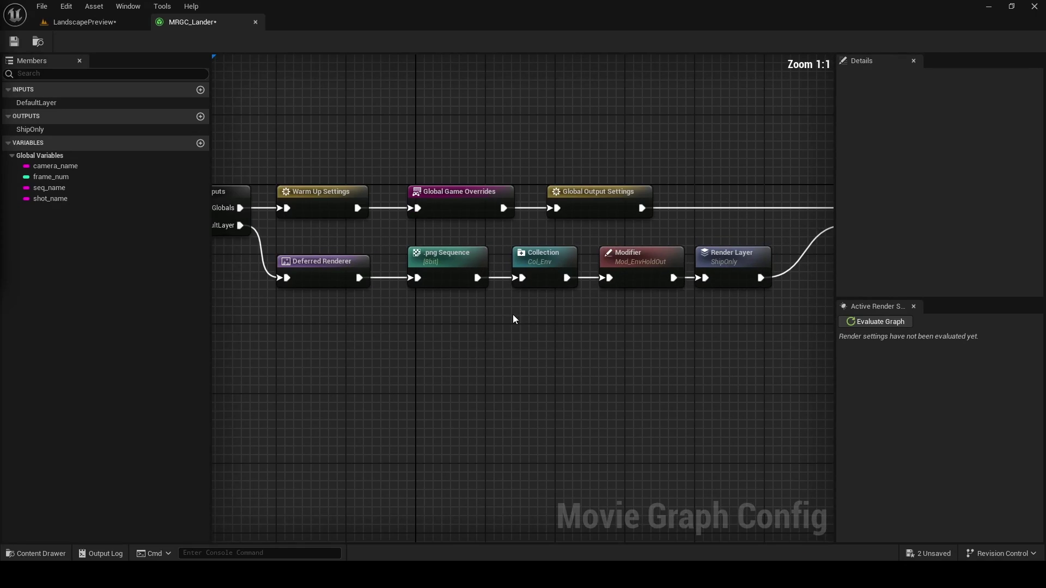
right_click_drag(514, 318, 401, 299)
left_click_drag(386, 279, 428, 316)
type("col")
left_click(459, 344)
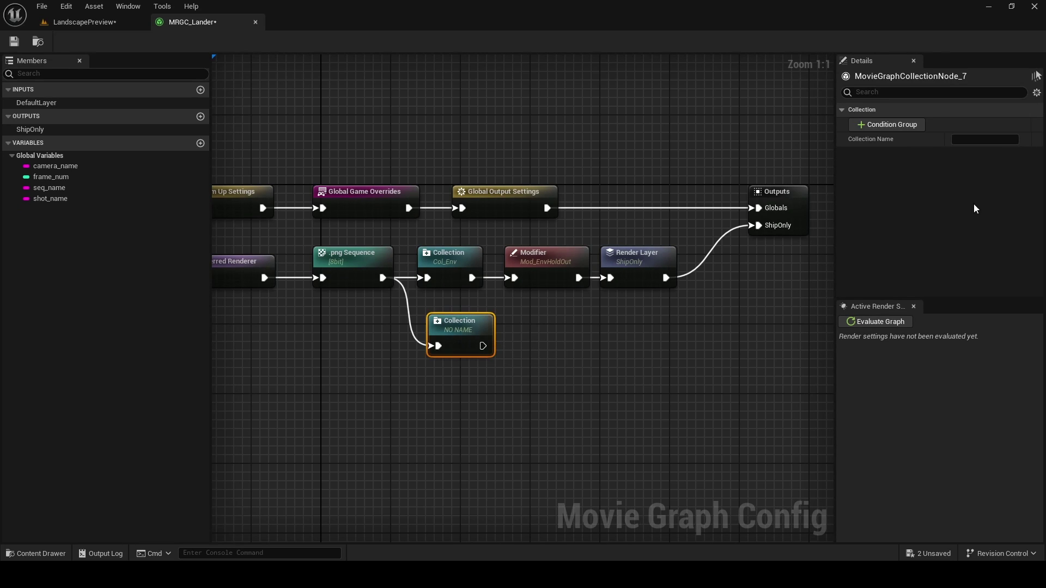
left_click(1014, 141)
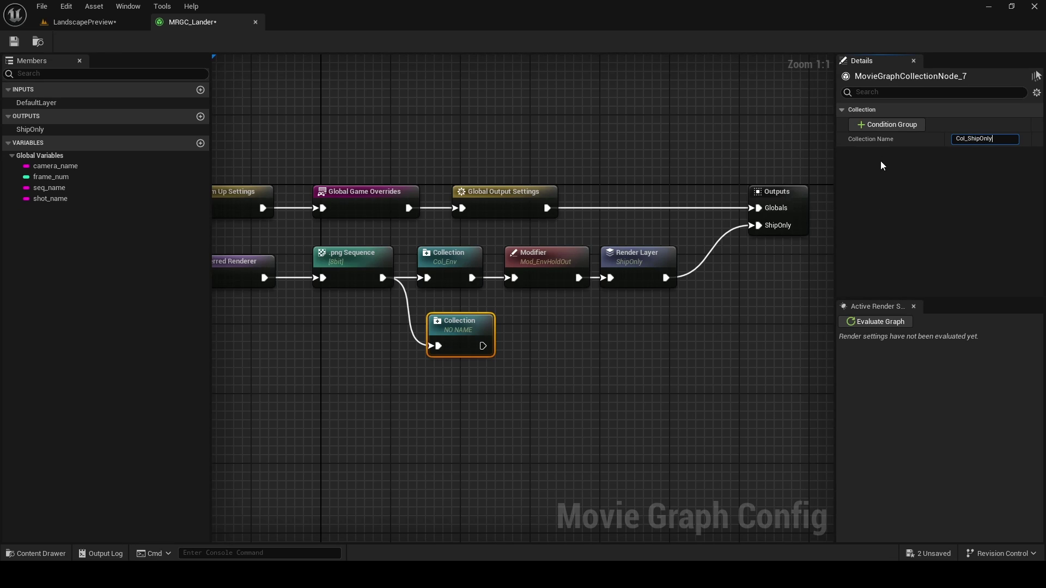
Step: Add a condition group to Col_ShipOnly with an Actor Tag Name condition that matches the tag Ship
left_click(904, 128)
left_click(843, 169)
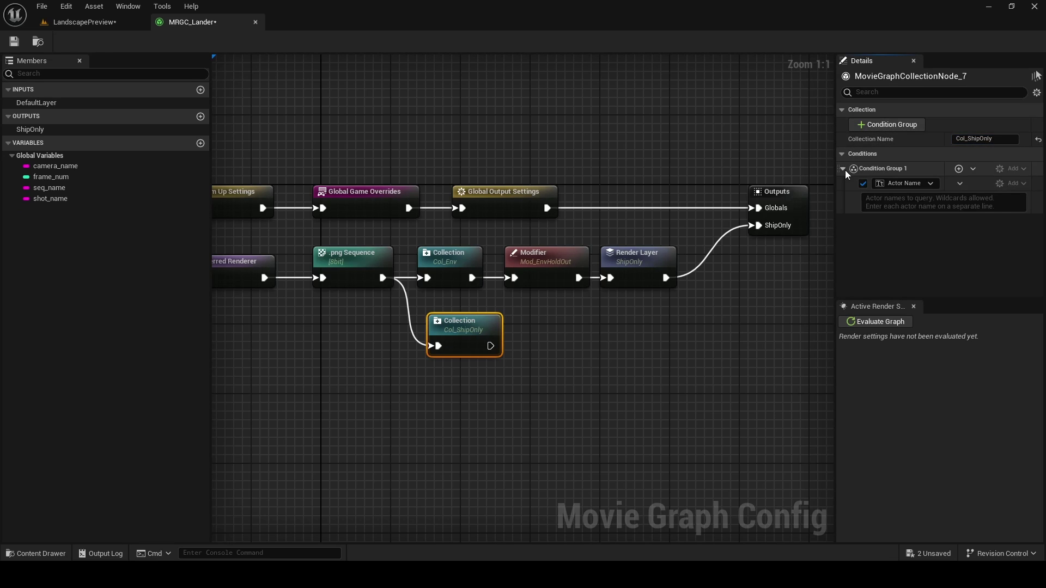
left_click(904, 183)
left_click(926, 206)
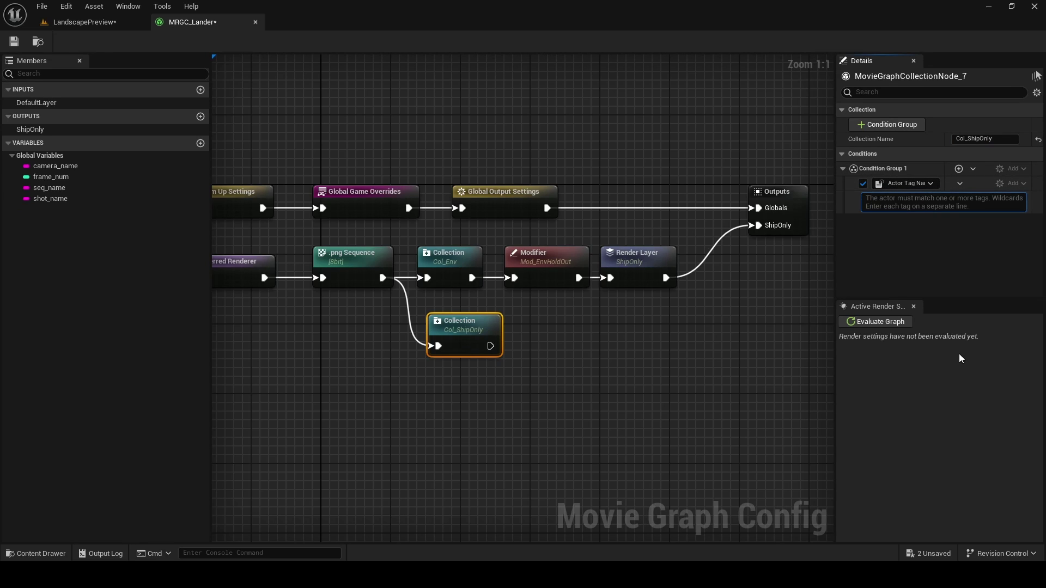
type("Ship")
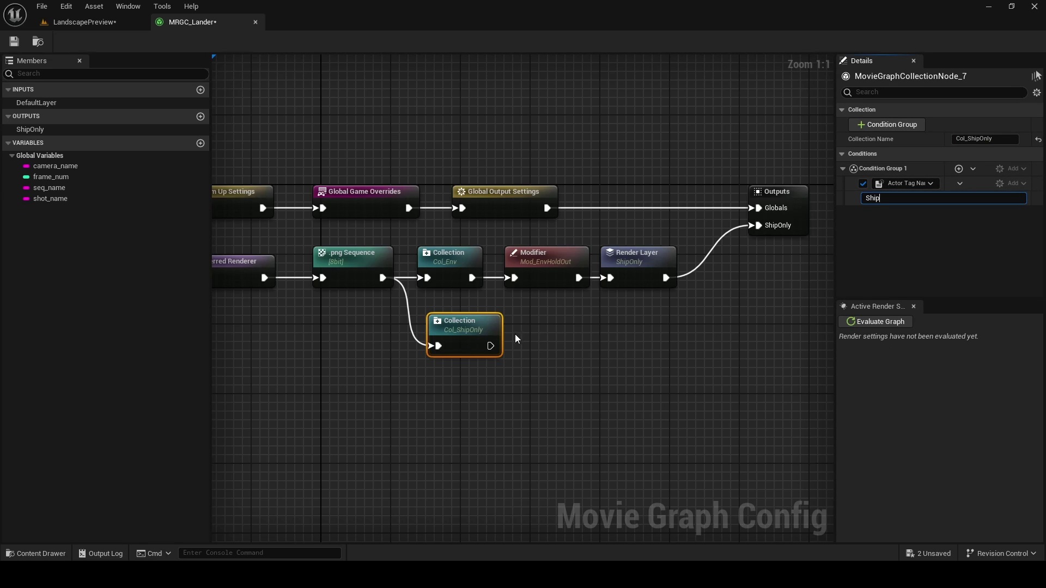
Step: Add a Modifier node after the Col_ShipOnly collection and name it Mod_HideShip
mouse_move(493, 335)
left_mouse_down()
mouse_move(482, 328)
mouse_move(502, 334)
left_mouse_up()
type("mod")
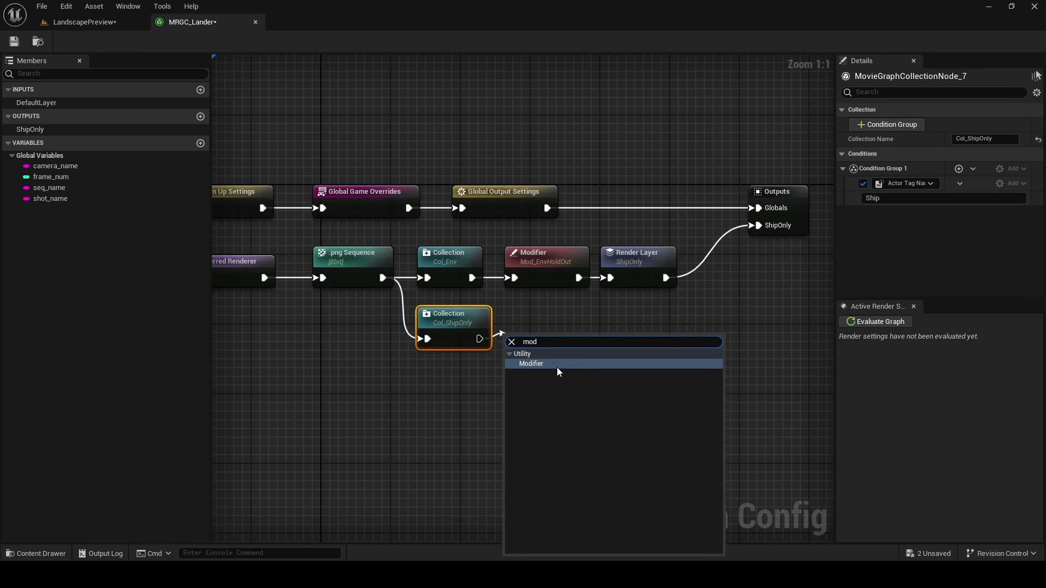
left_click(558, 372)
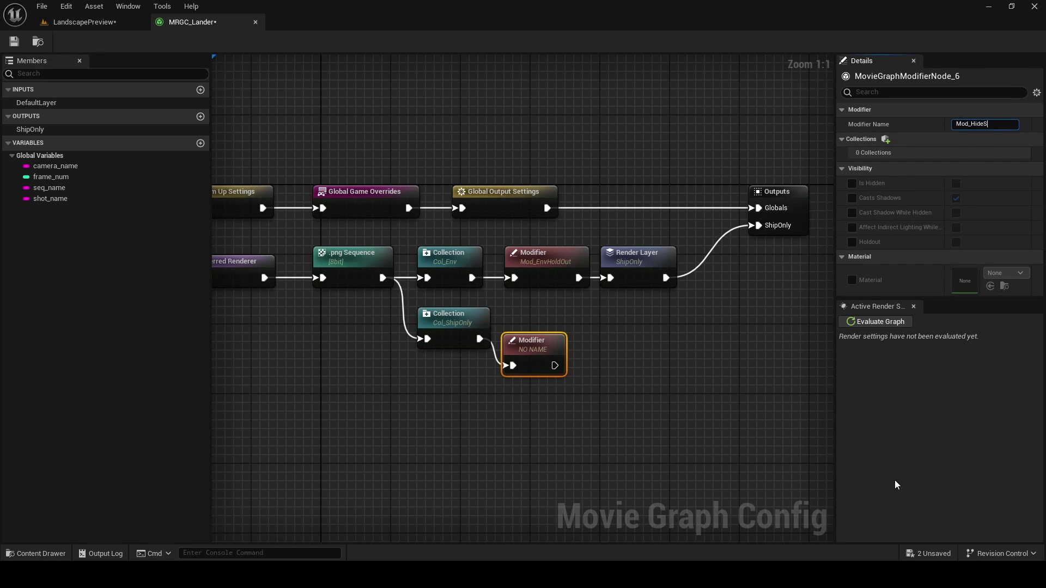
Step: Assign the Col_ShipOnly collection to Mod_HideShip and turn on its Is Hidden override
left_click(886, 139)
left_click(905, 177)
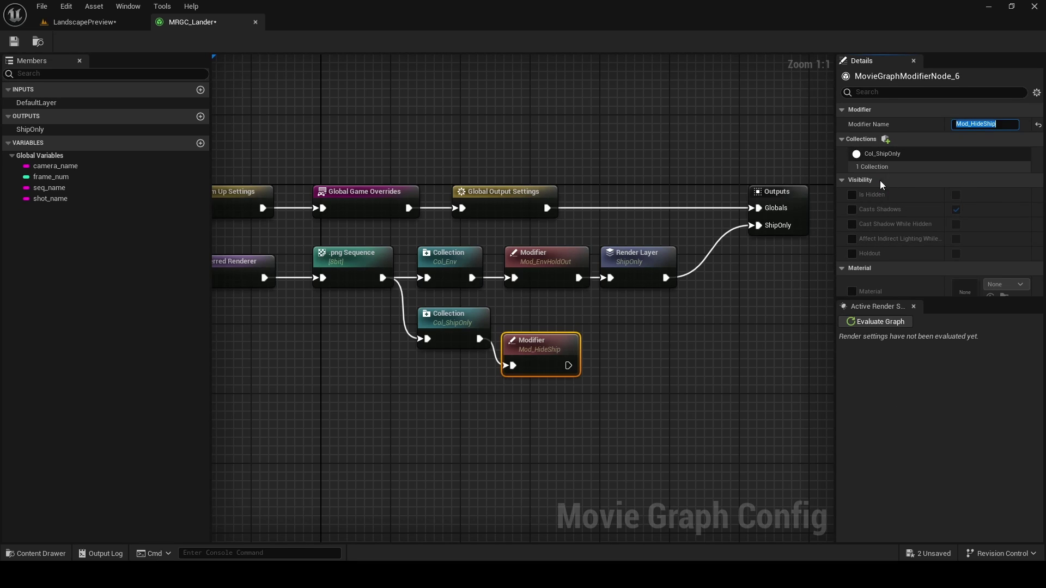
left_click(852, 194)
left_click(953, 196)
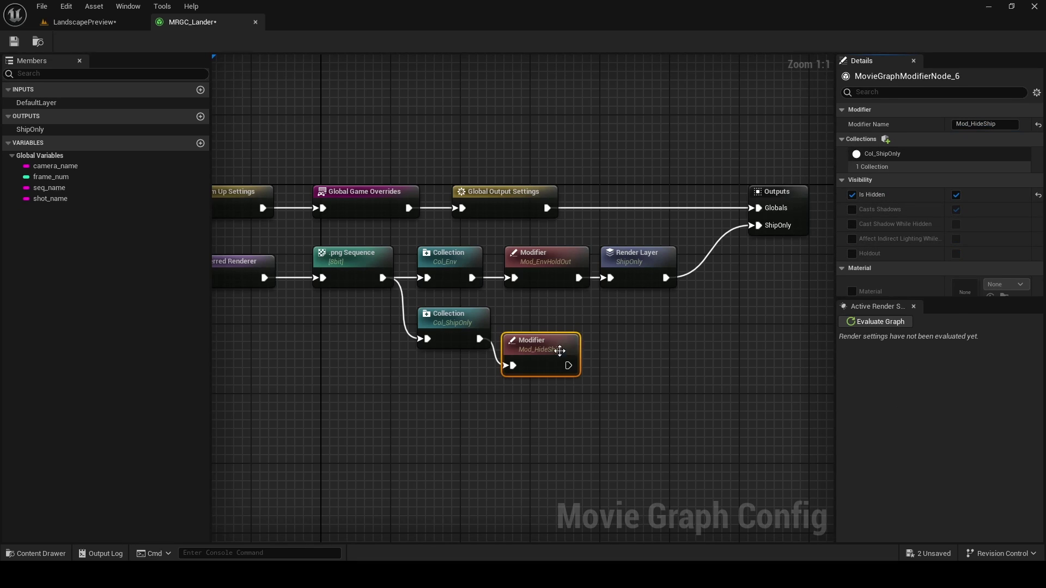
Step: Add a Render Layer node after Mod_HideShip and set its layer name to BGOnly
left_click_drag(565, 368, 587, 337)
type("render")
key("Return")
type("BGOnly")
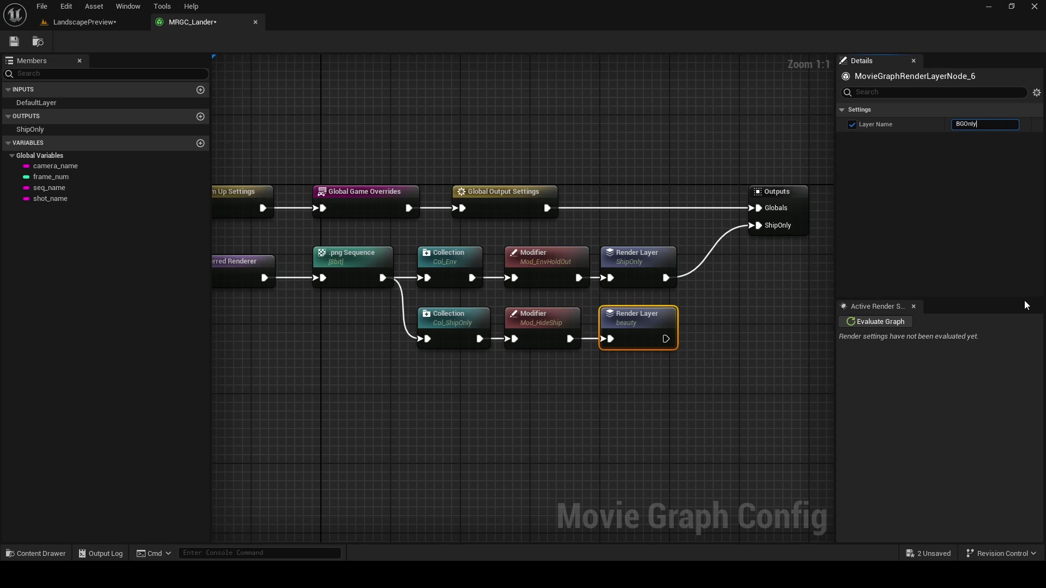
left_click(421, 102)
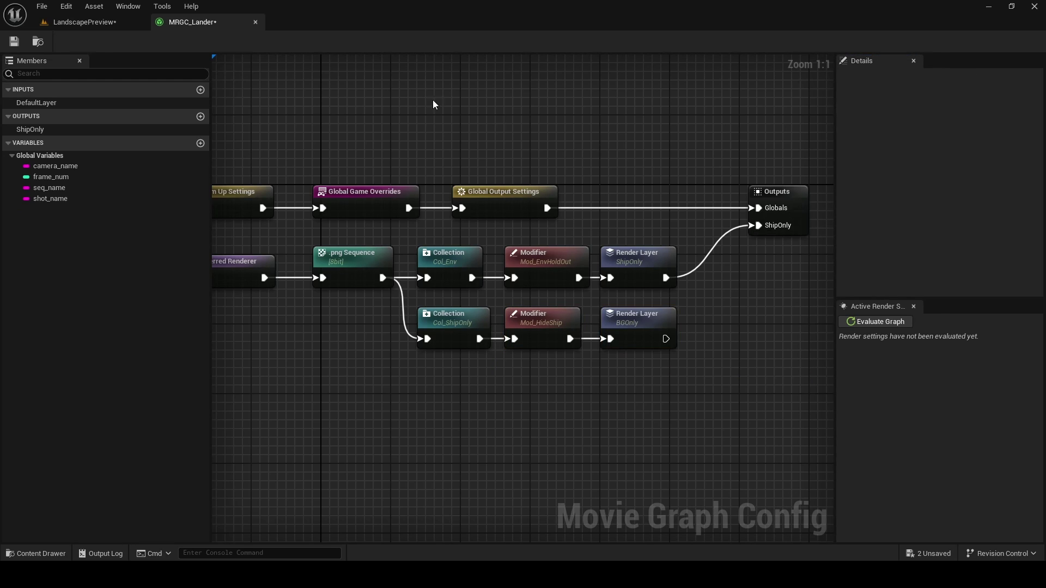
Step: Create a new graph output named BGOnly and connect the BGOnly render layer to it
left_click(201, 116)
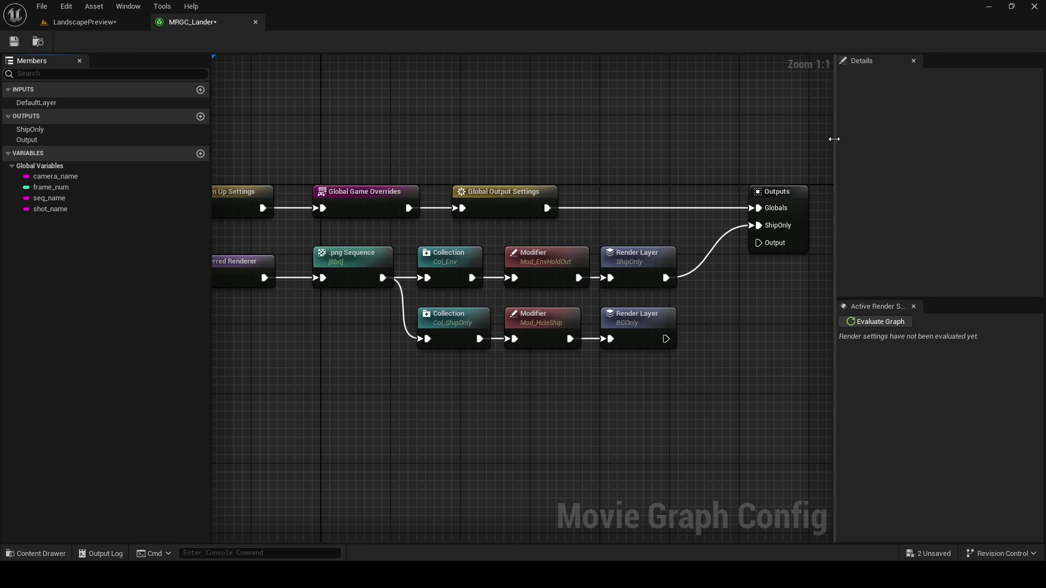
left_click(123, 140)
left_click(980, 124)
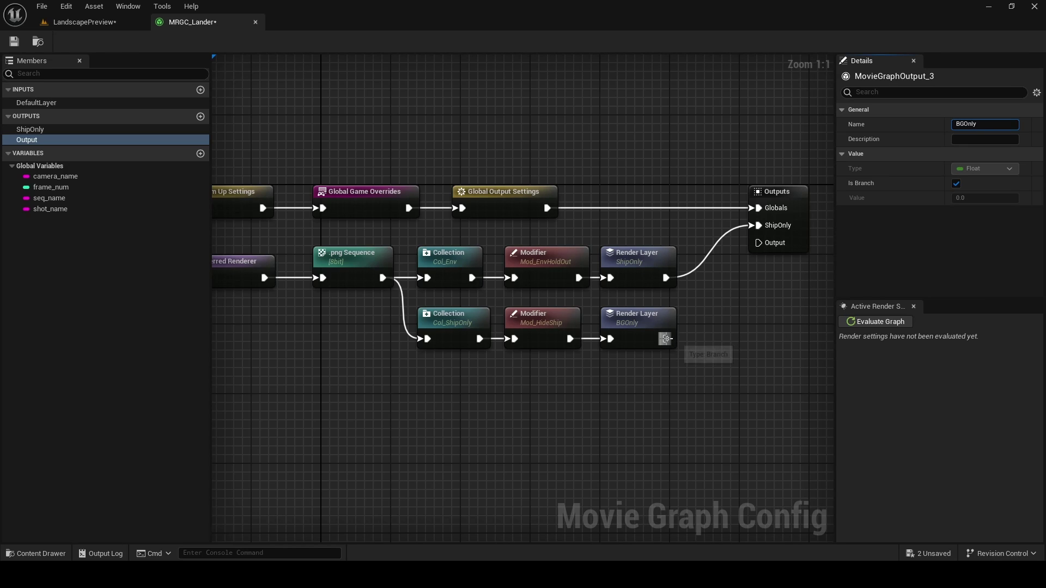
left_click_drag(666, 339, 748, 250)
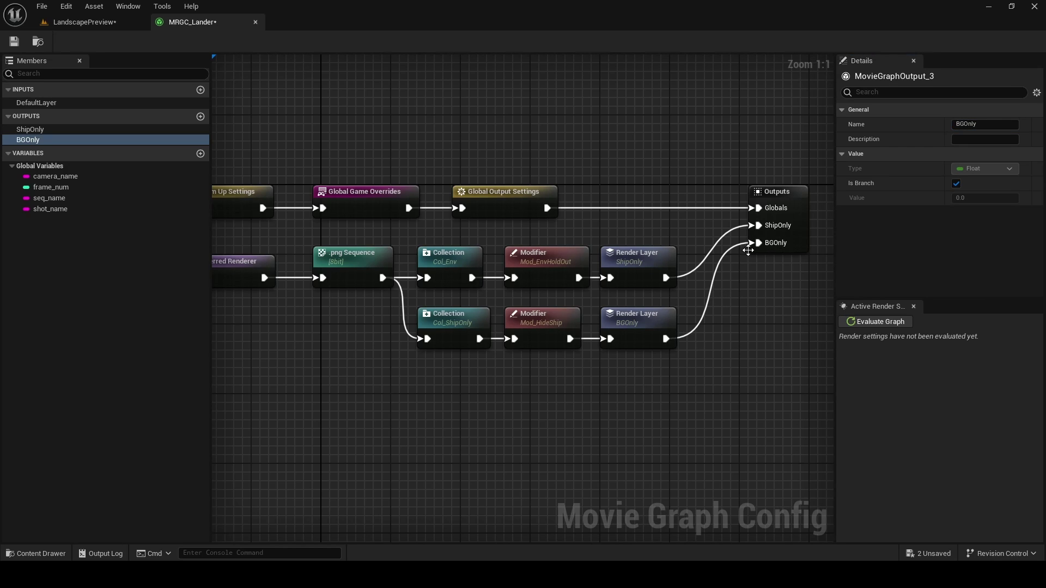
Step: Add the actor tag Ship to RiggedShipKB3D_CtrlRig in the LandscapePreview level and add a tag entry to its attached child actor
left_click(37, 42)
left_click(350, 186)
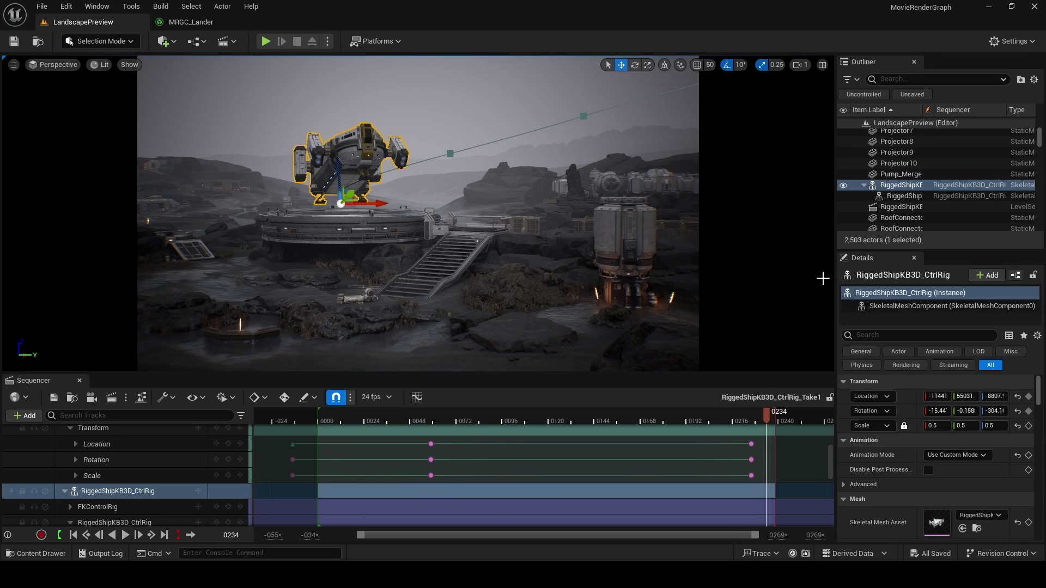
type("tag")
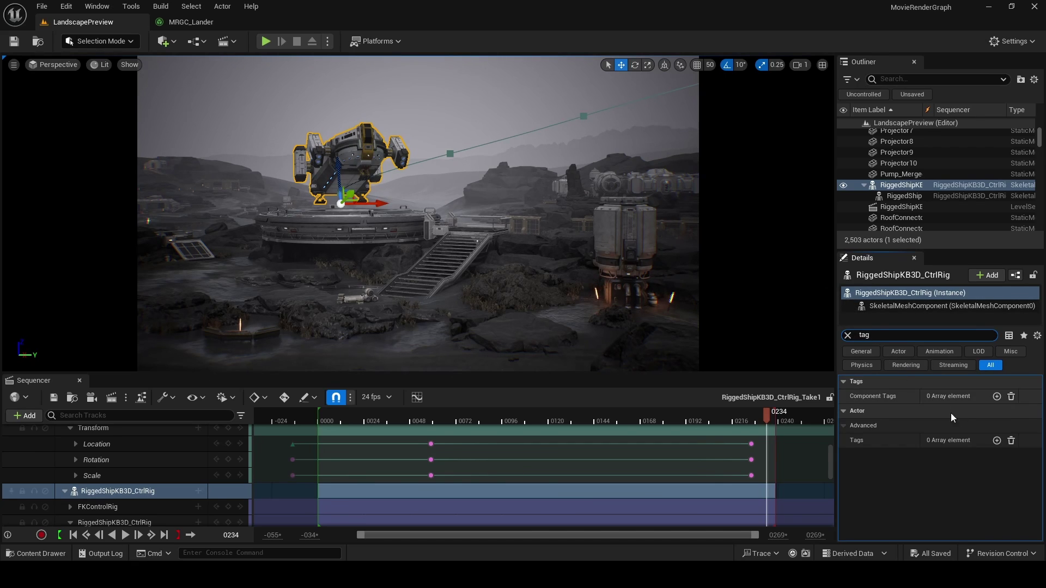
left_click(997, 440)
left_click(967, 458)
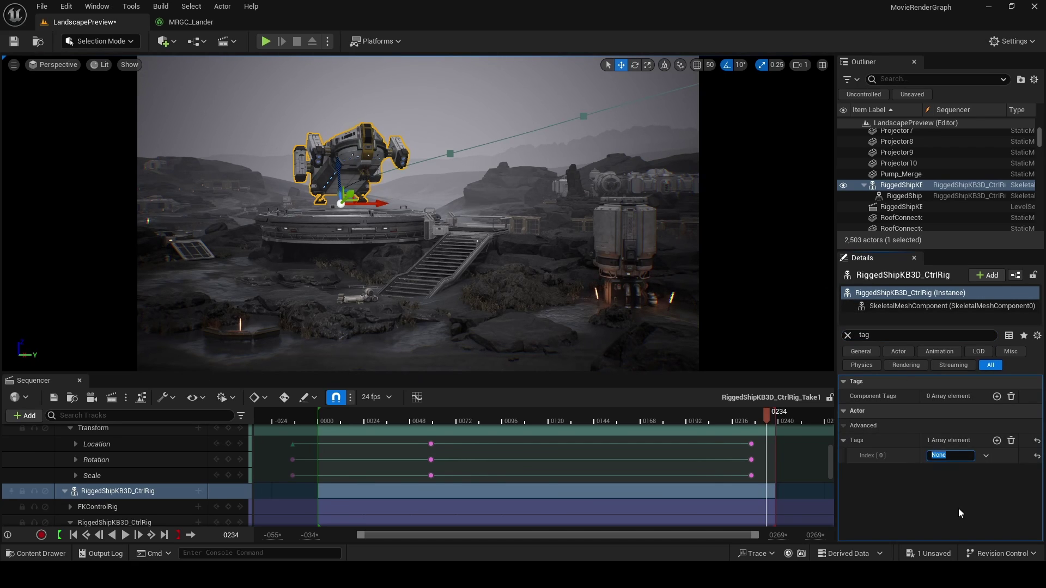
type("Ship")
key("Return")
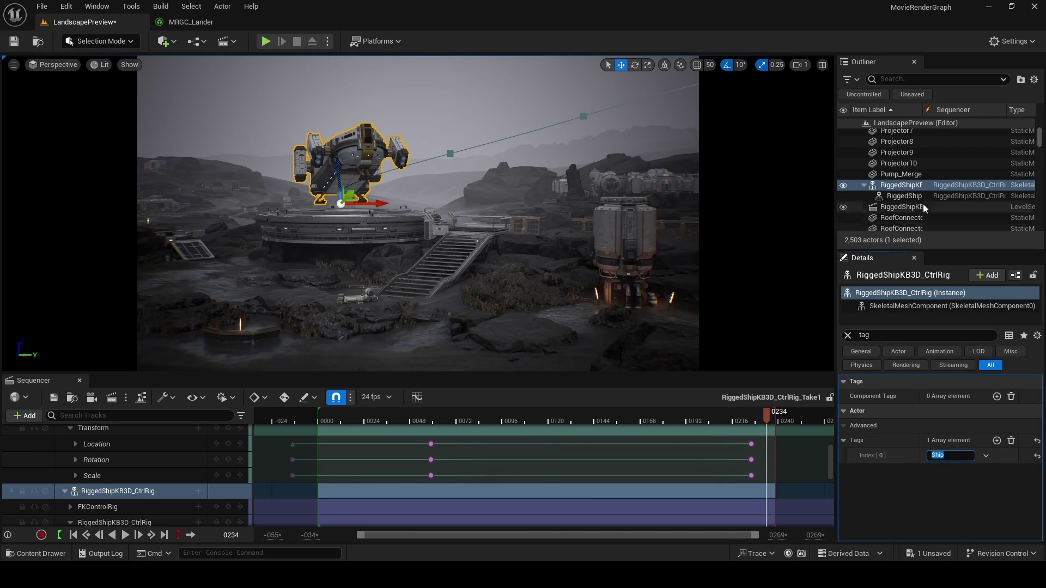
left_click(915, 197)
left_click(996, 440)
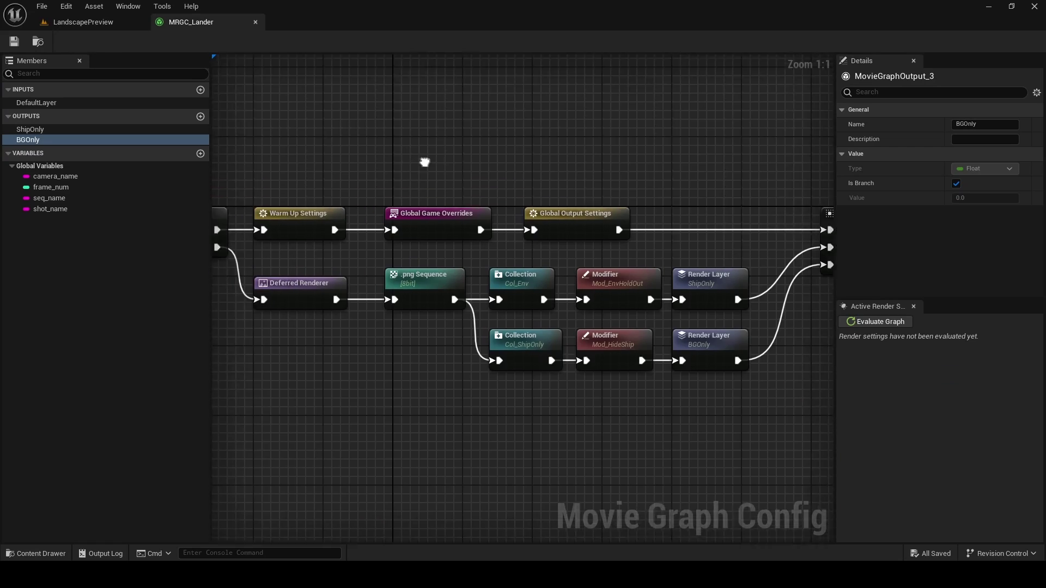
Step: Enable the Spatial Sample Count and Anti Aliasing Method overrides on the Deferred Renderer node in the MRGC_Lander graph
right_click_drag(443, 168, 600, 192)
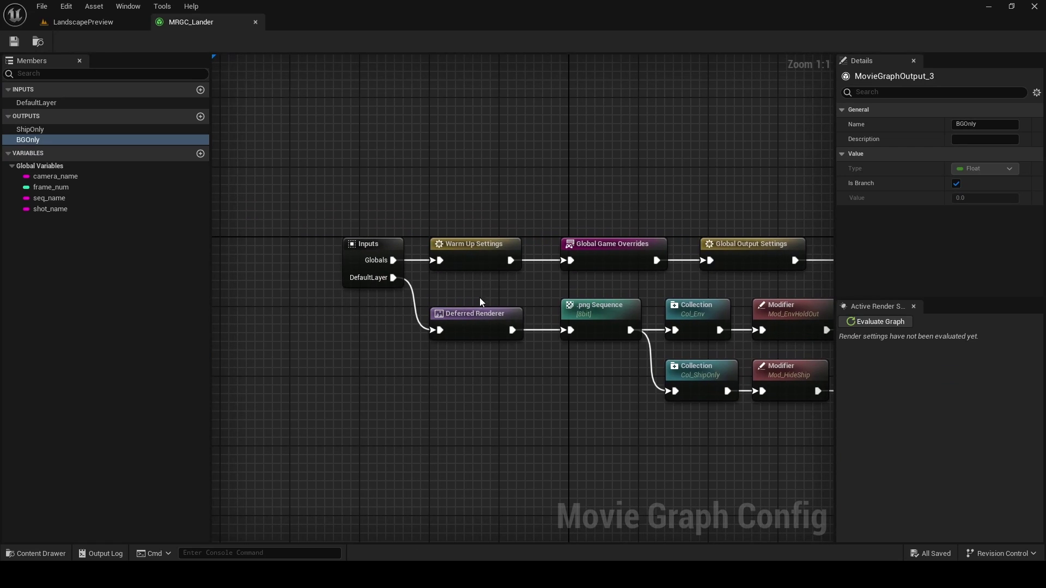
left_click(482, 326)
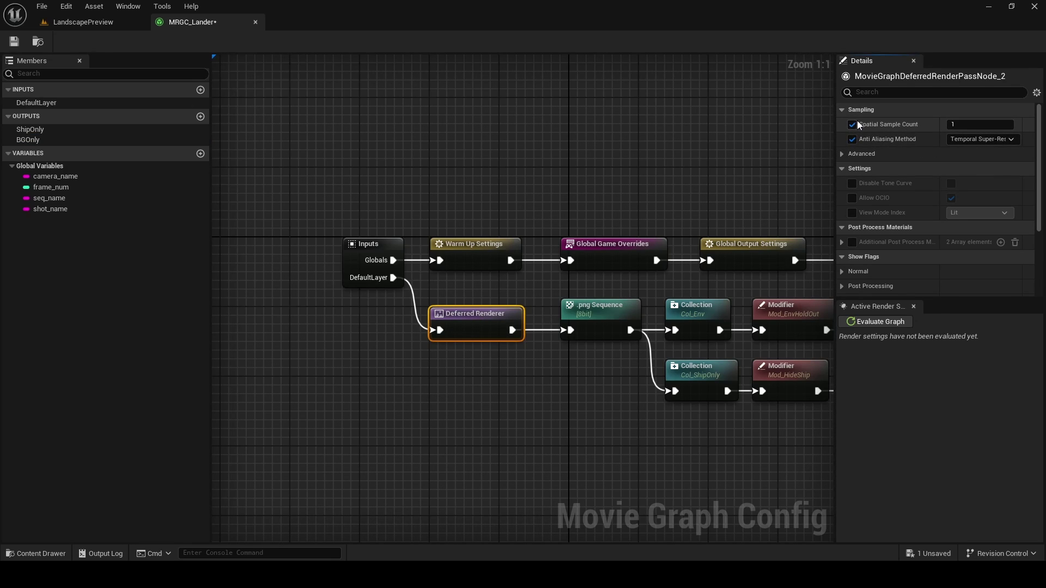
Step: Insert a Sampling Method node between the Globals input and the Warm Up Settings node
left_click_drag(392, 260, 421, 170)
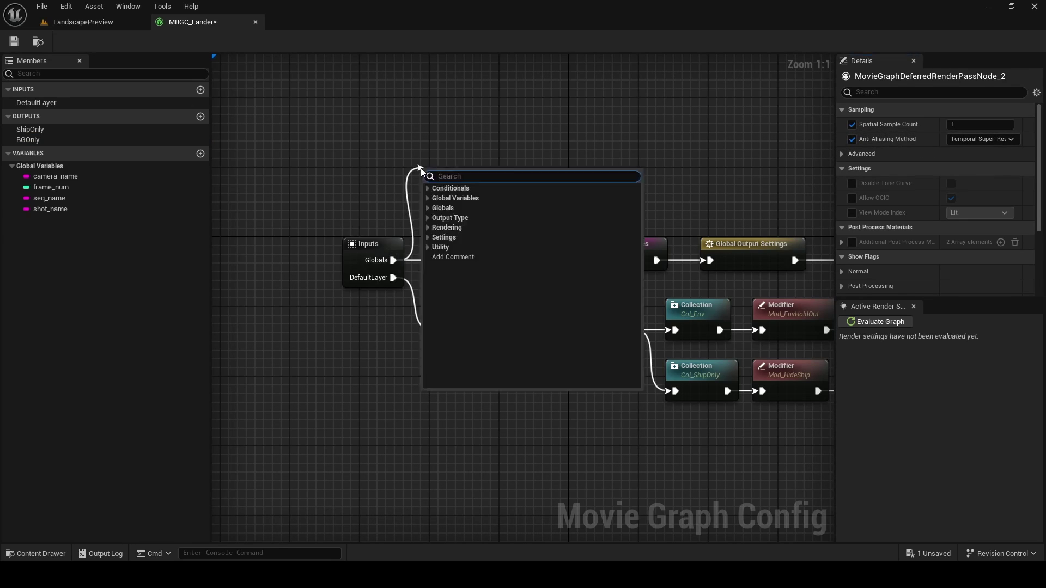
type("samp")
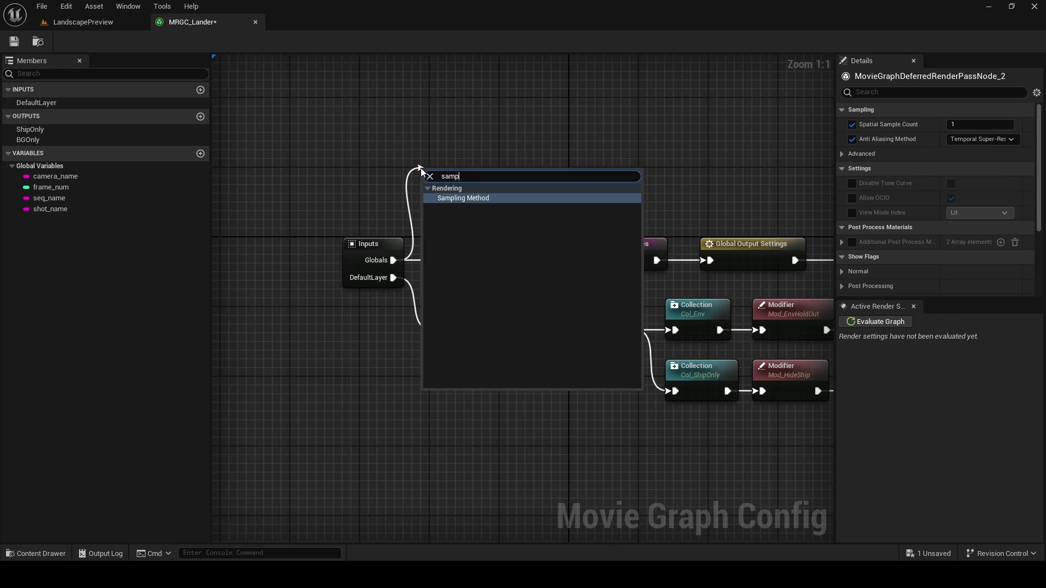
left_click(461, 199)
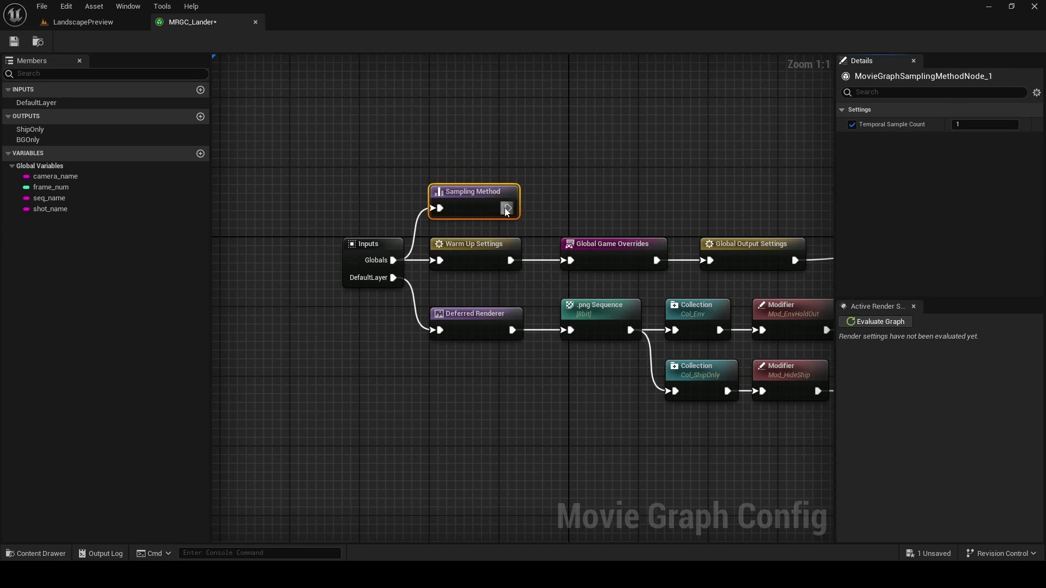
left_click_drag(506, 211, 440, 260)
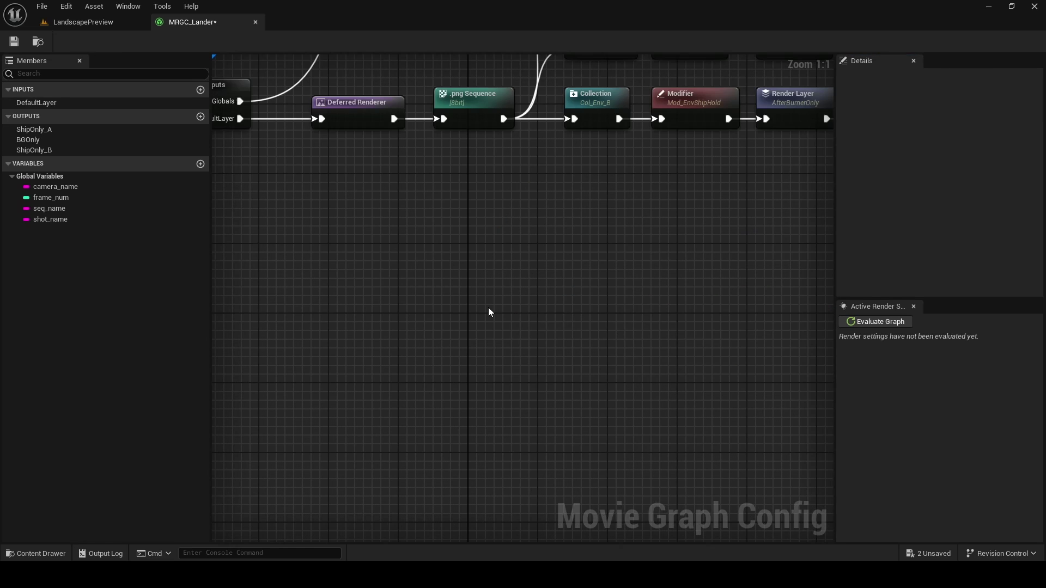
Step: Add a Subgraph node in the empty area below the Deferred Renderer branch and assign DefaultRenderGraph to it
right_click(489, 312)
type("subgraph")
key("Return")
left_click(1005, 126)
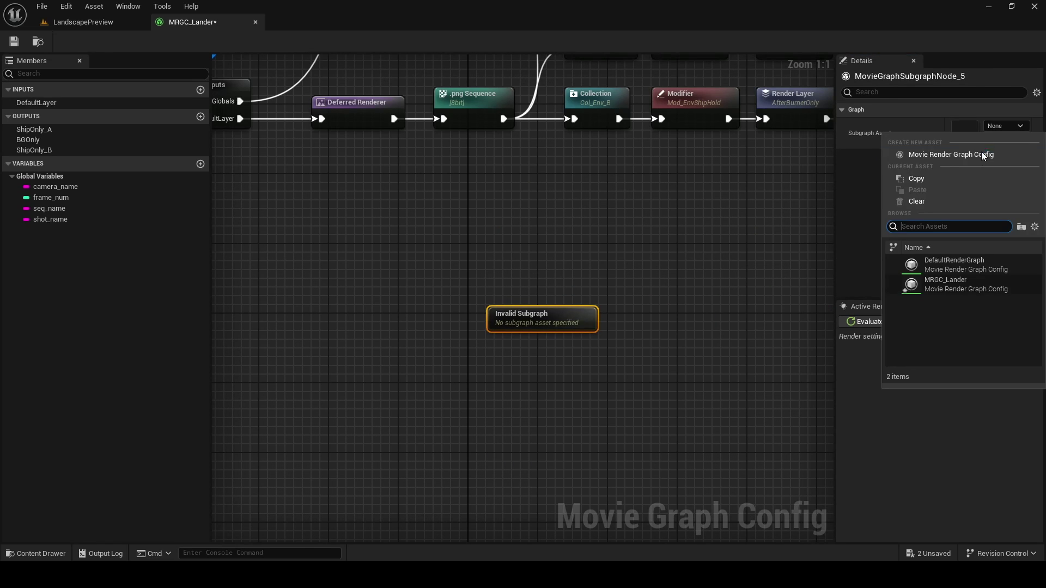
left_click(954, 265)
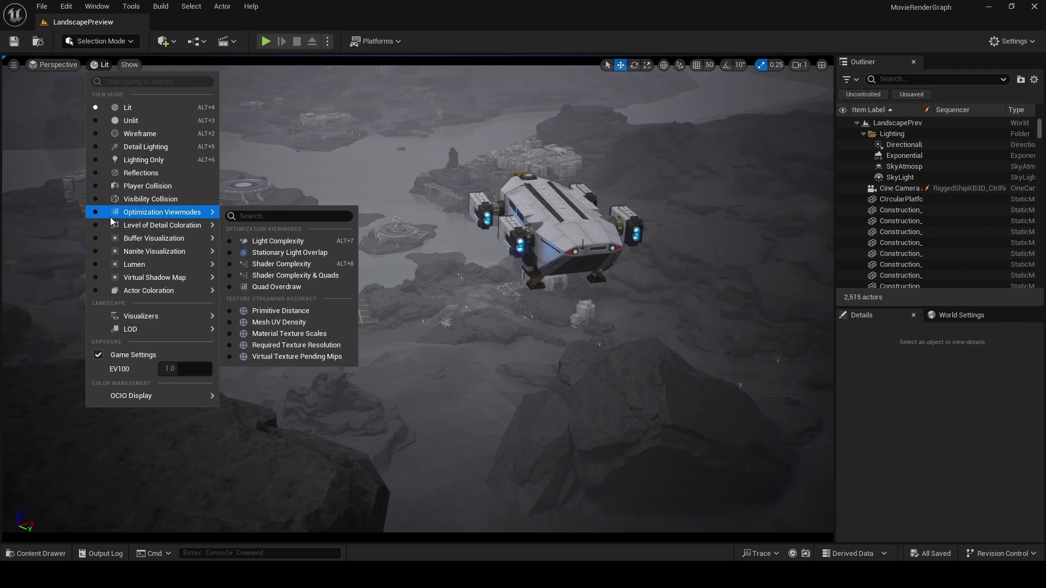
Step: Switch the level viewport to the Overview buffer visualization
mouse_move(154, 238)
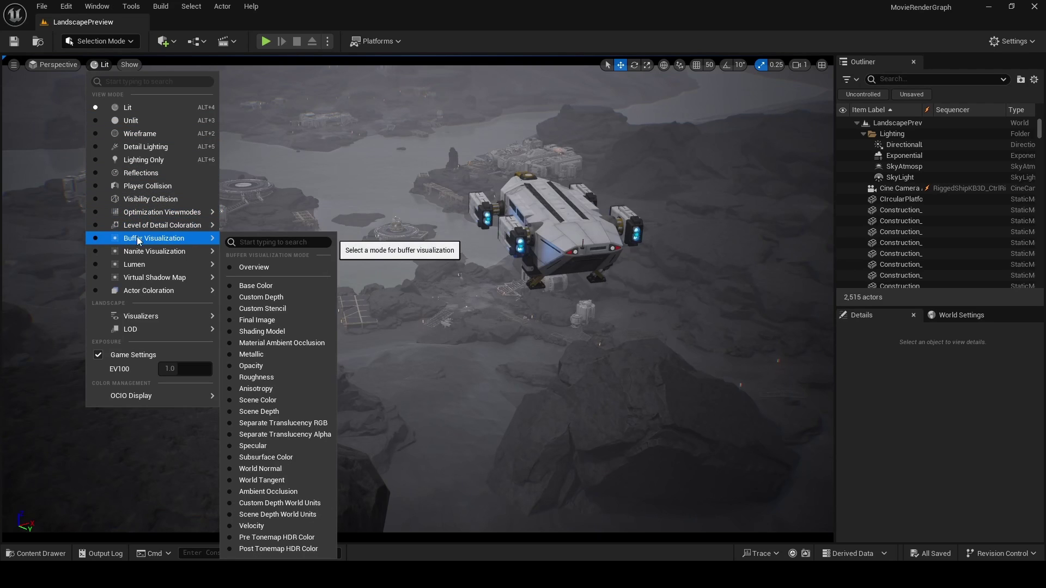
left_click(269, 267)
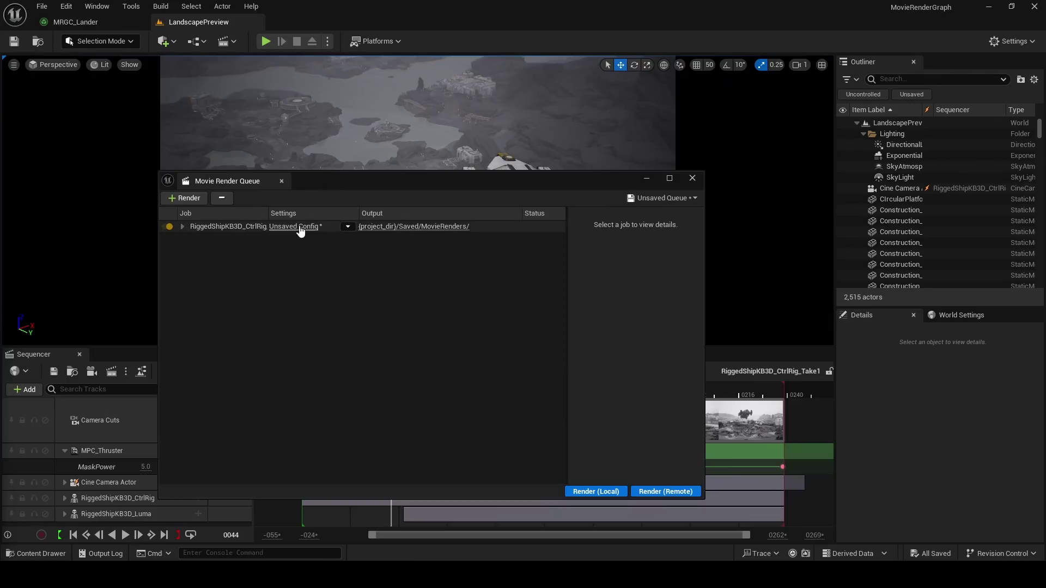
Step: Open the render job's unsaved config and examine its Deferred Rendering settings for additional post process materials
left_click(295, 226)
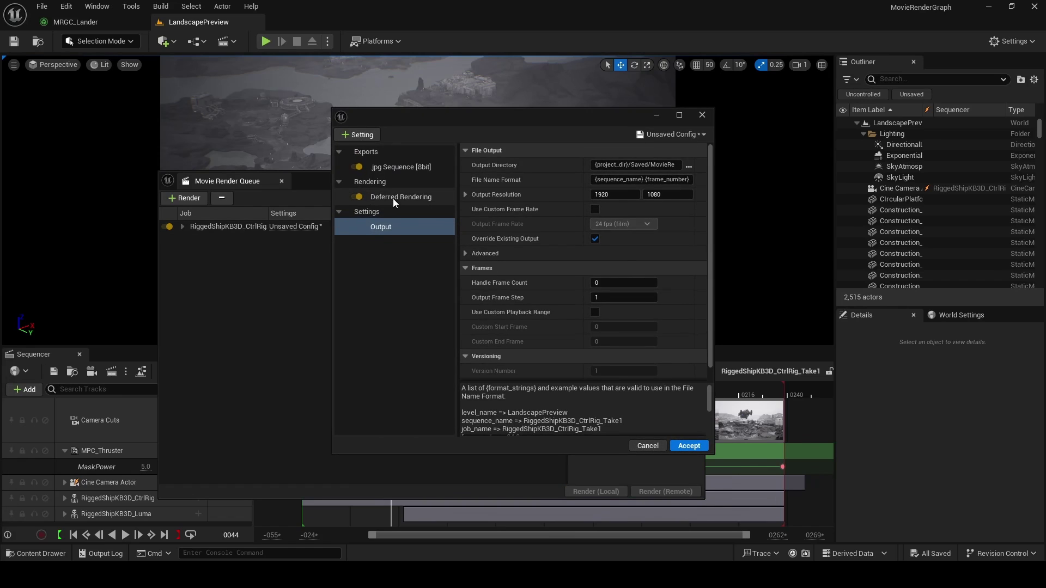
left_click(393, 198)
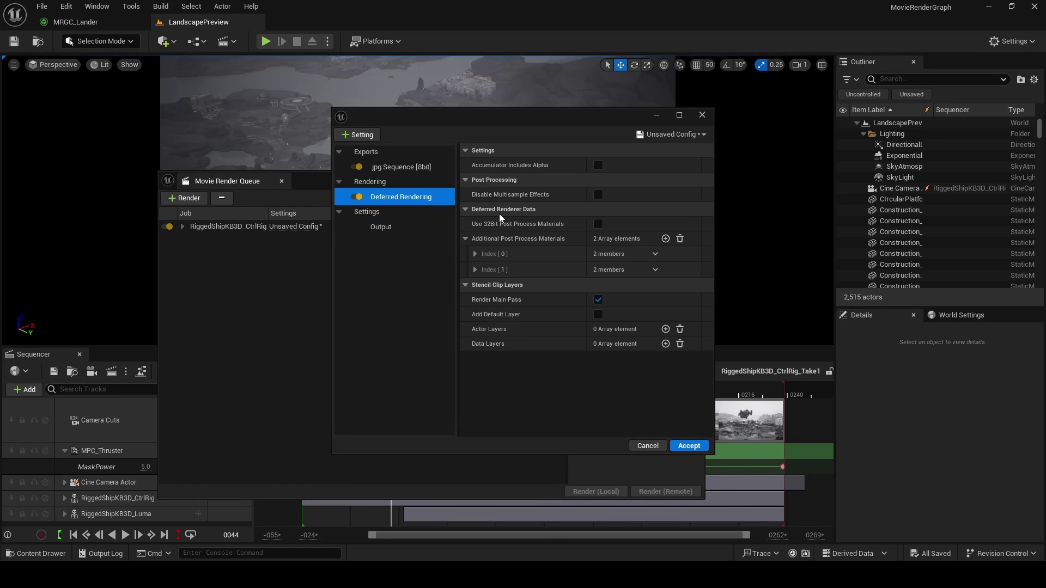
left_click(652, 284)
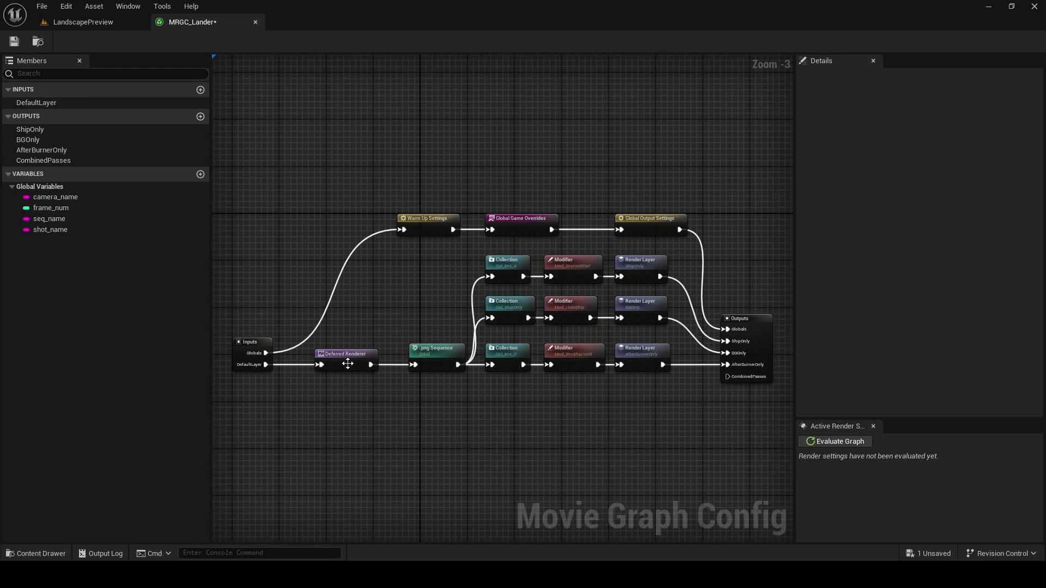
Step: Override Additional Post Process Materials on the graph's Deferred Renderer and enable both existing material entries
left_click(348, 363)
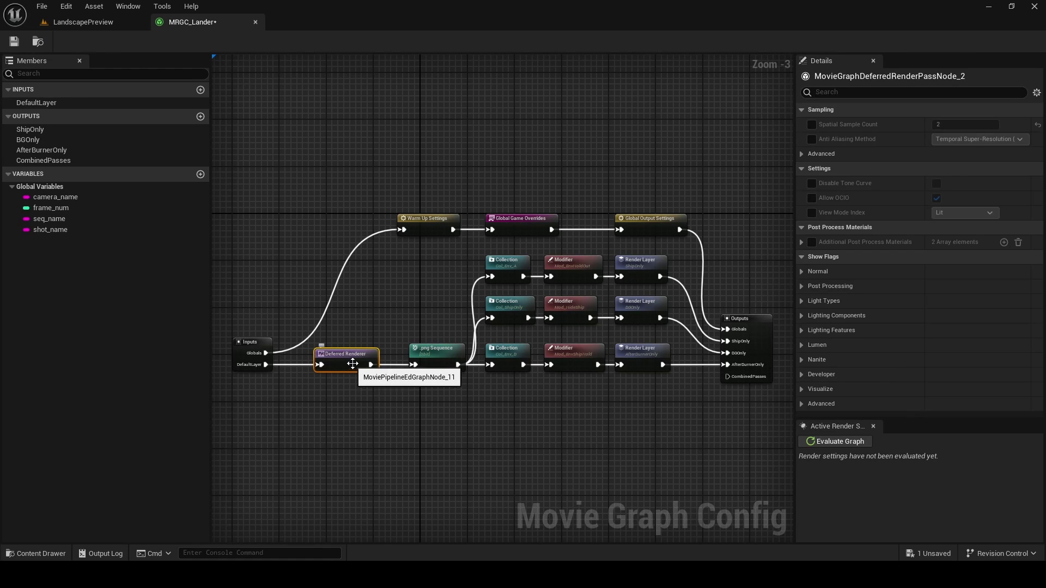
left_click(802, 242)
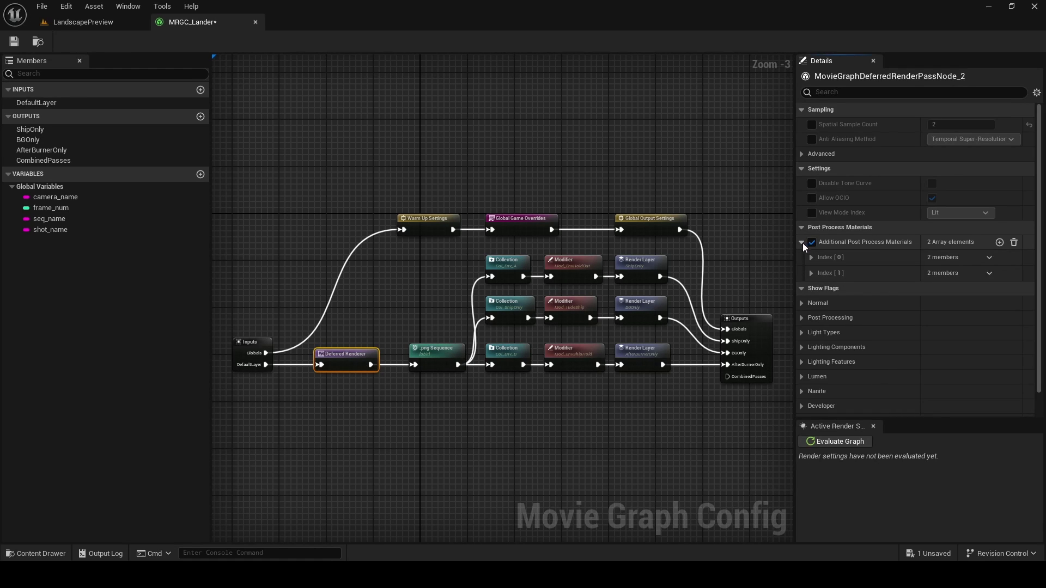
left_click(811, 258)
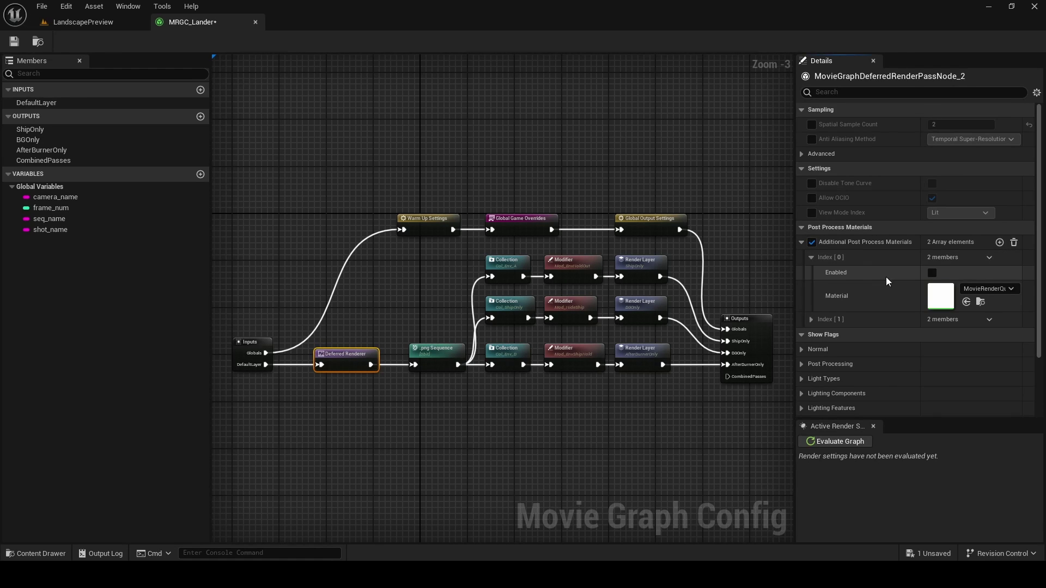
left_click(980, 289)
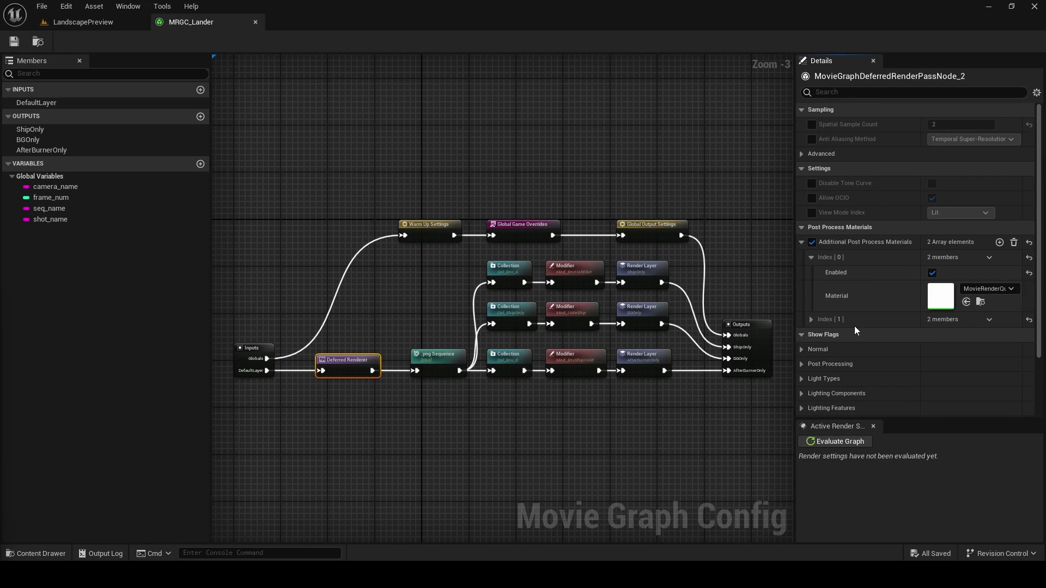
left_click(811, 320)
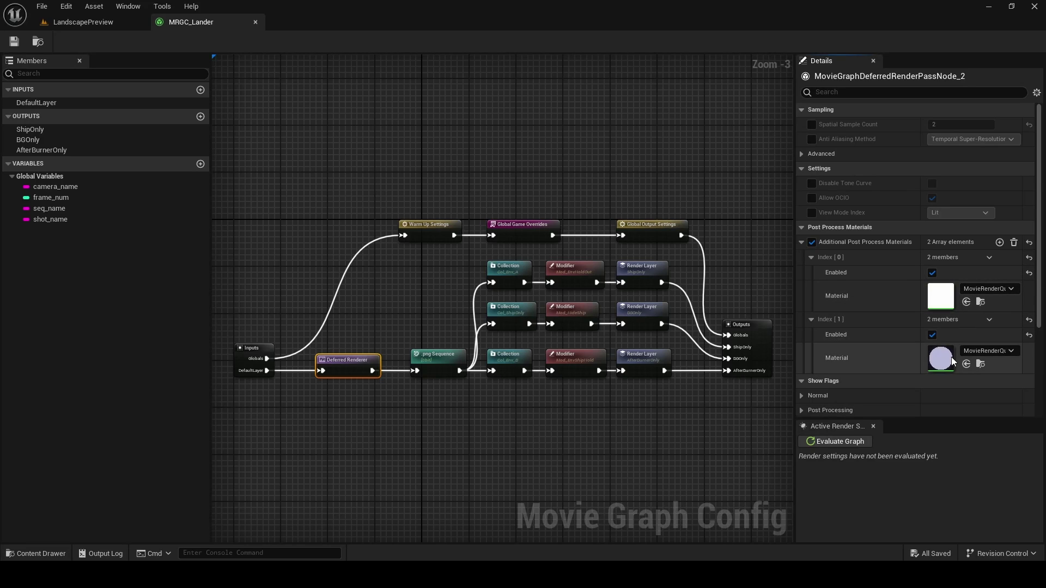
Step: Add a third additional post process material entry, enable it and assign a MovieRenderQueue material
left_click(999, 242)
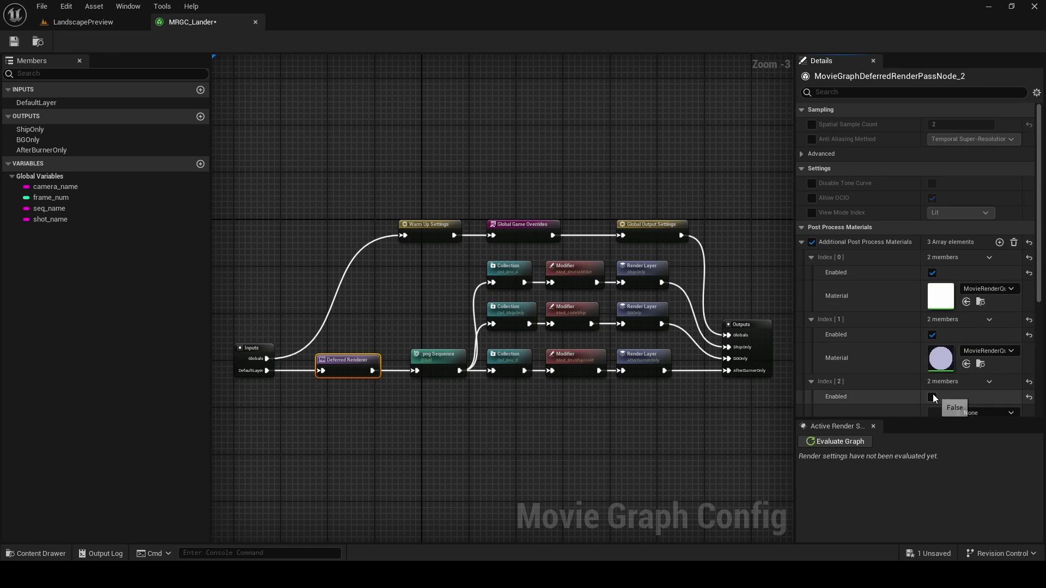
scroll(933, 394, "down", 1)
left_click(977, 380)
type("movieren")
left_click(989, 329)
left_click(989, 329)
Step: Locate the third entry's material in the Movie Render Queue Content materials folder and adjust the content browser's display settings
scroll(981, 350, "down", 1)
left_click(981, 356)
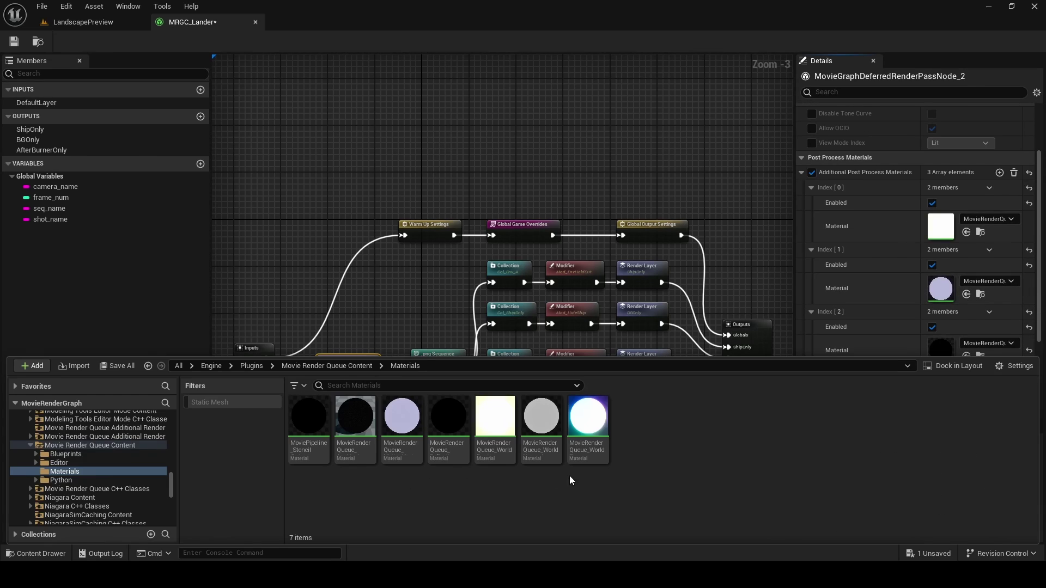
left_click(1017, 366)
left_click(943, 188)
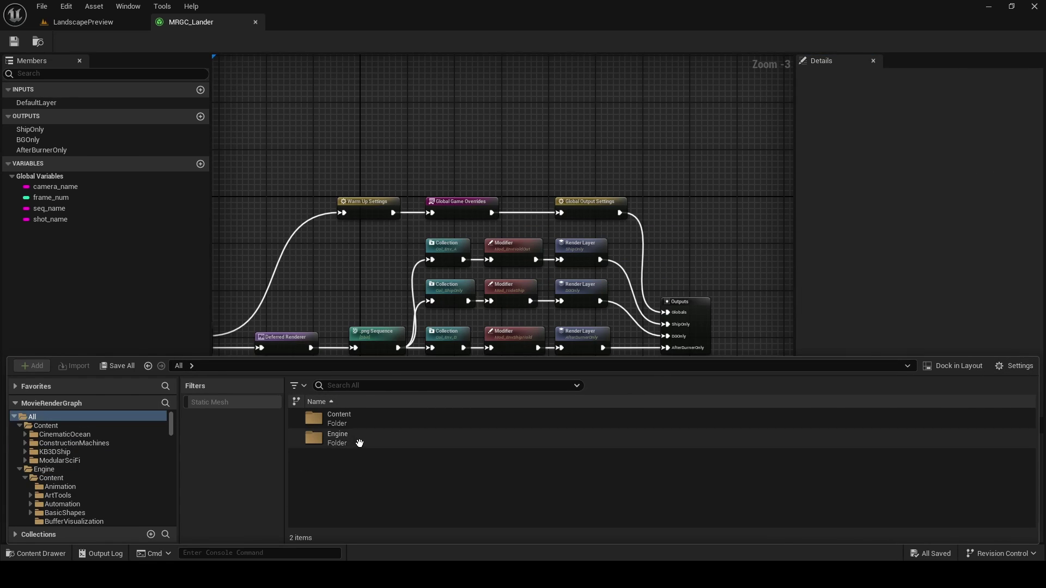
Step: Browse to the Engine Content BufferVisualization folder and examine the available buffer materials
double_click(362, 439)
double_click(368, 416)
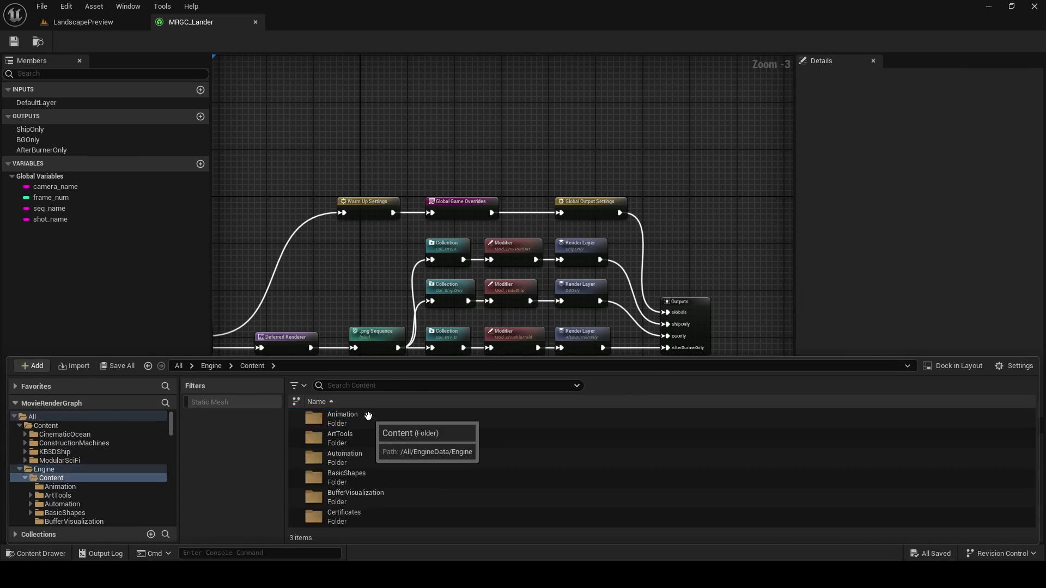
left_click(404, 497)
double_click(404, 496)
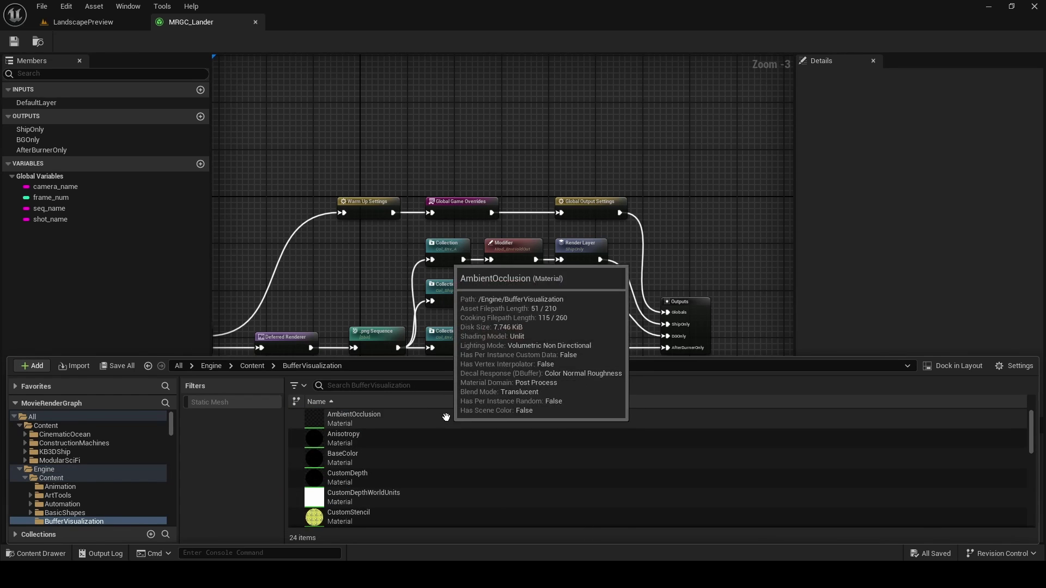
scroll(444, 458, "down", 5)
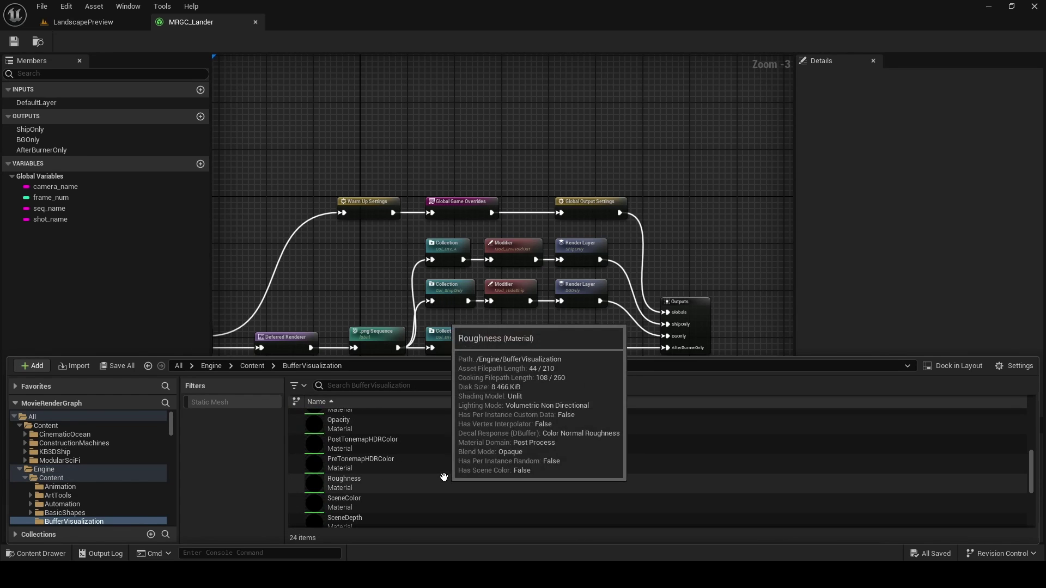
scroll(444, 476, "up", 3)
scroll(378, 481, "up", 3)
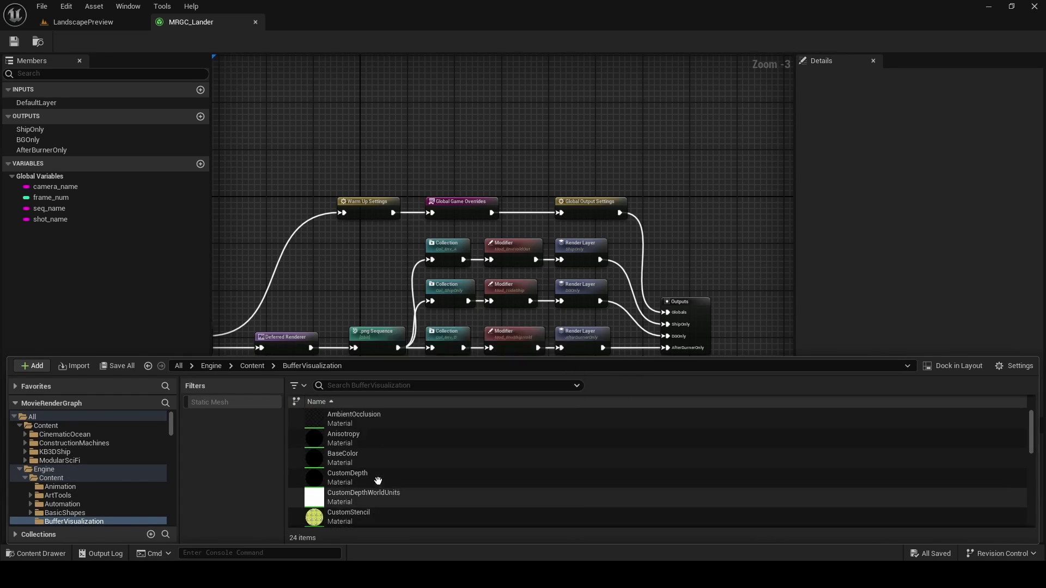
scroll(376, 479, "down", 6)
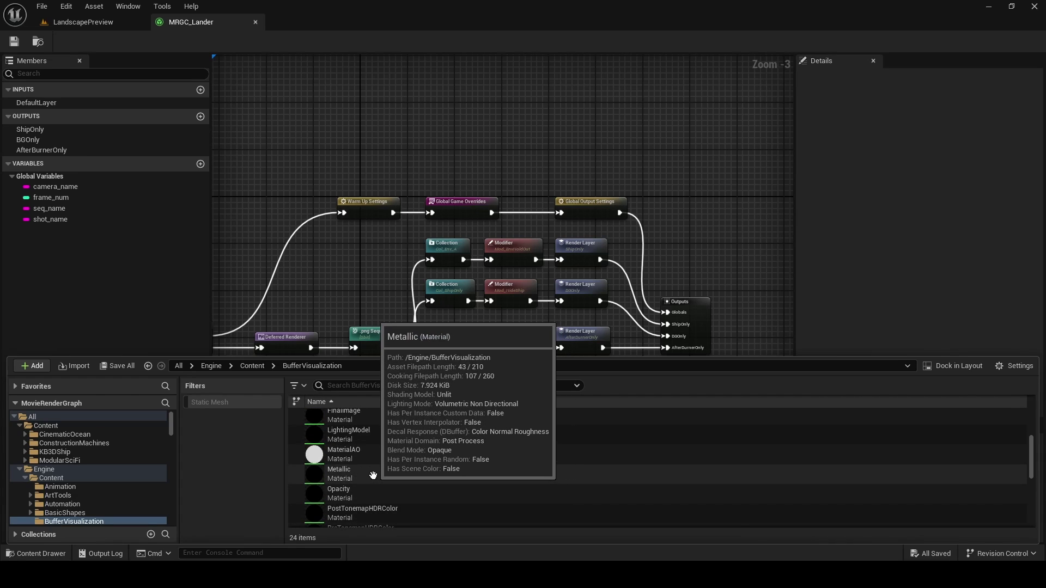
left_click(373, 475)
Step: Add a fourth additional post process material entry to the Deferred Renderer and open its material choices
left_click(289, 343)
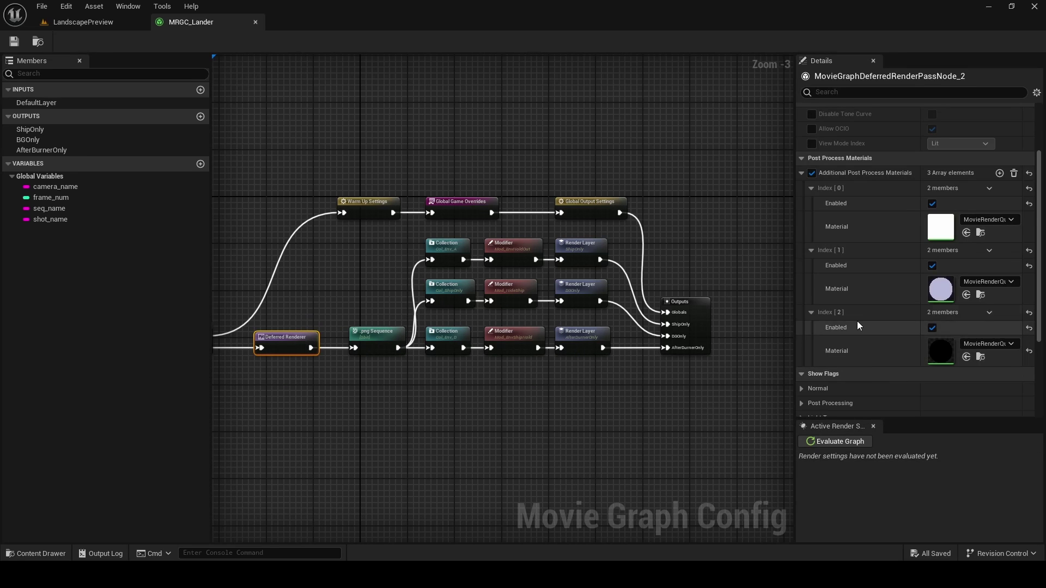
left_click(999, 172)
scroll(960, 300, "down", 2)
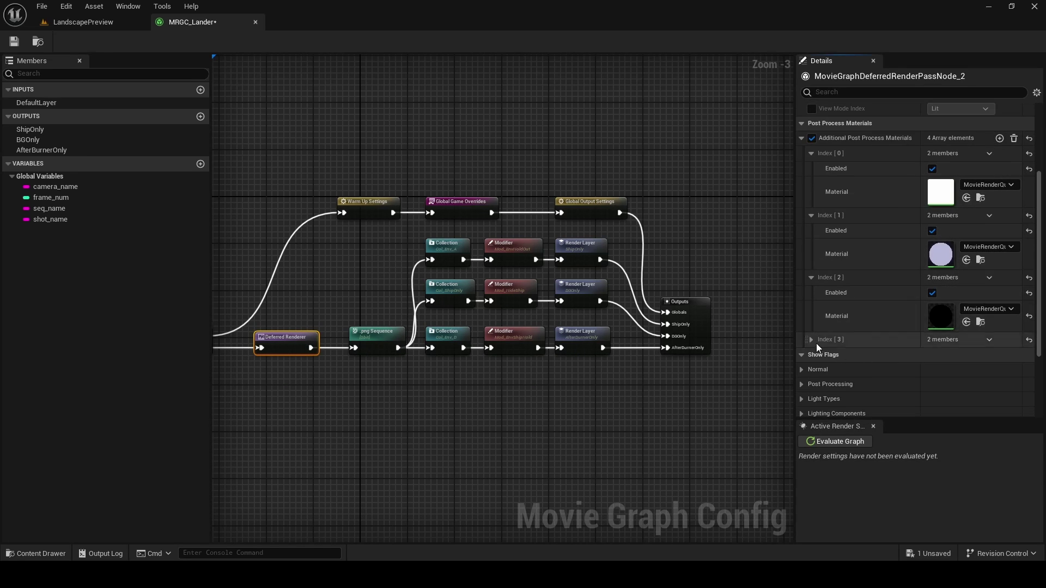
left_click(811, 339)
left_click(966, 384)
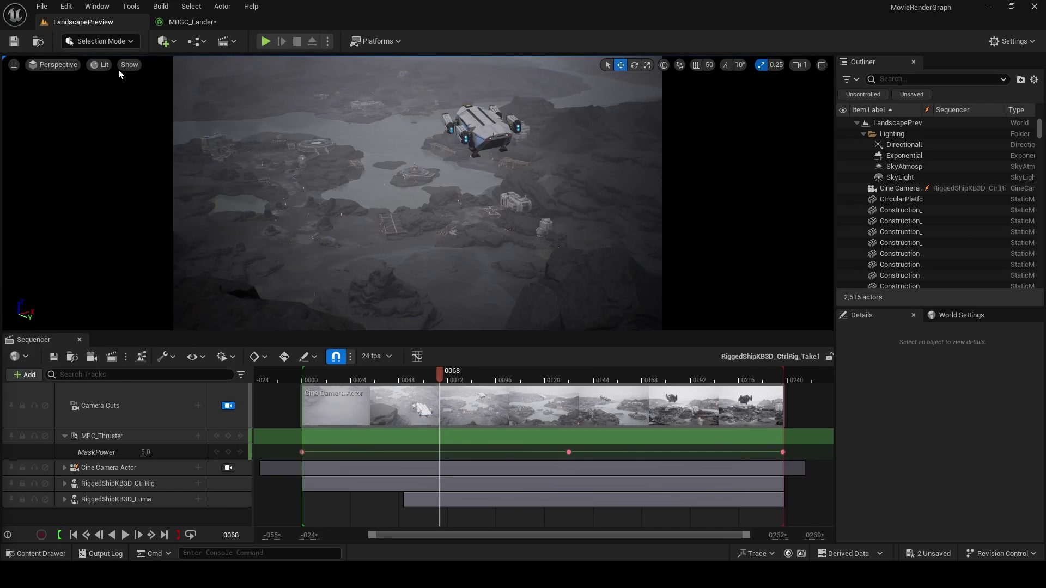
Step: Preview the level in the Ambient Occlusion and Material Ambient Occlusion buffer visualizations, scrubbing the sequence to frame 228
left_click(103, 65)
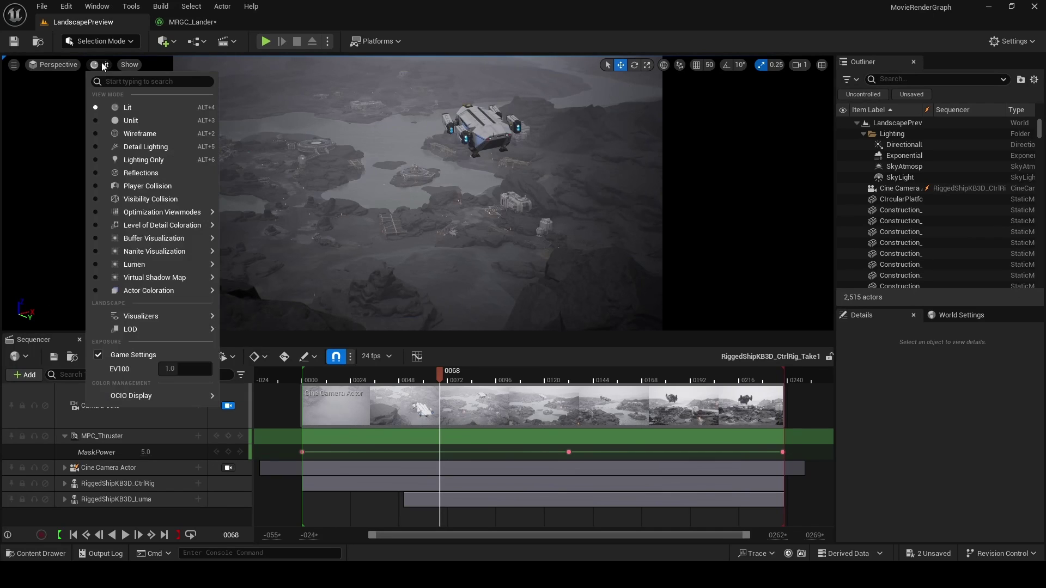
mouse_move(136, 242)
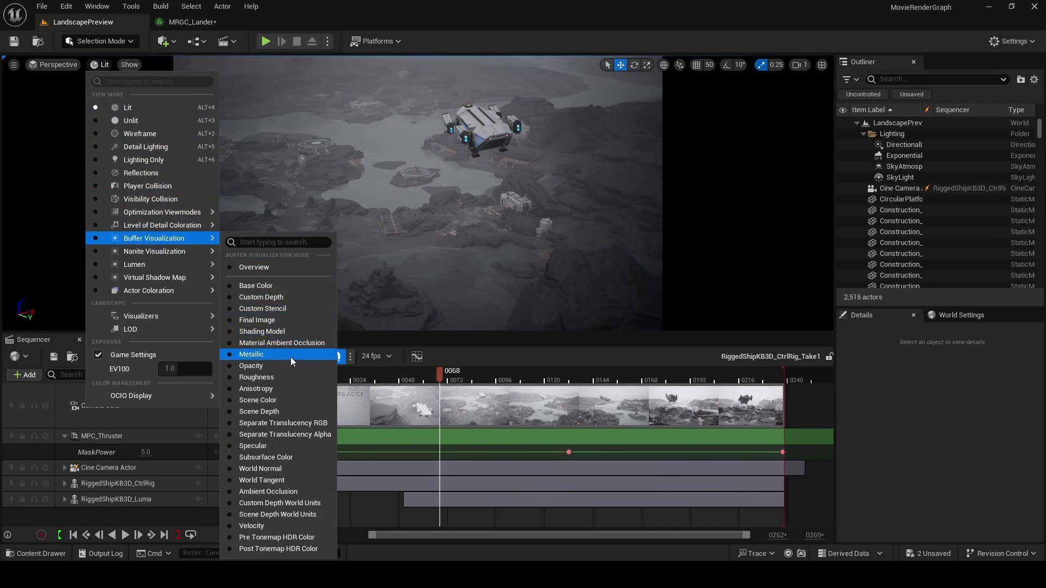
left_click(278, 491)
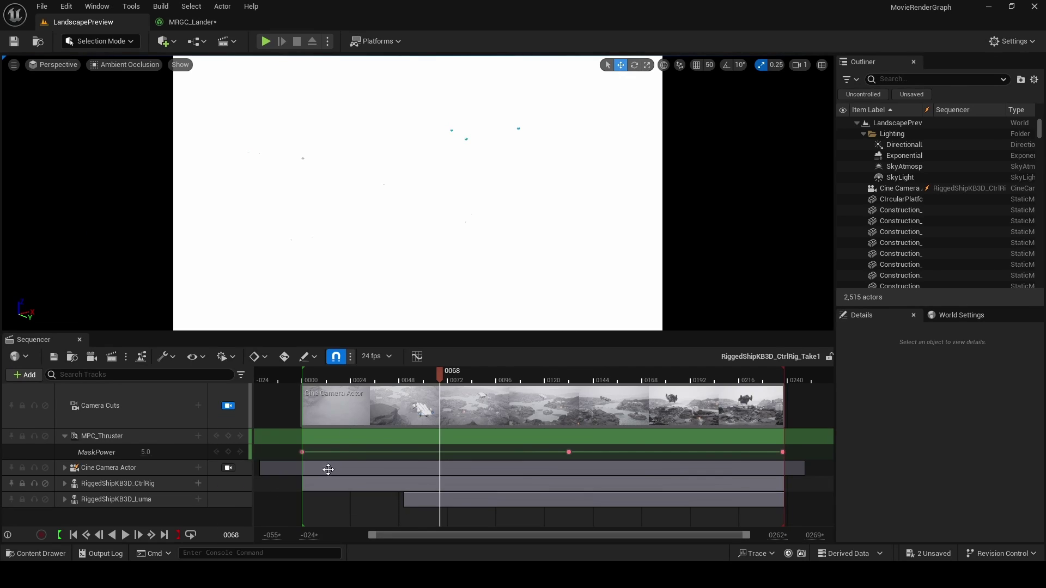
left_click_drag(518, 376, 764, 401)
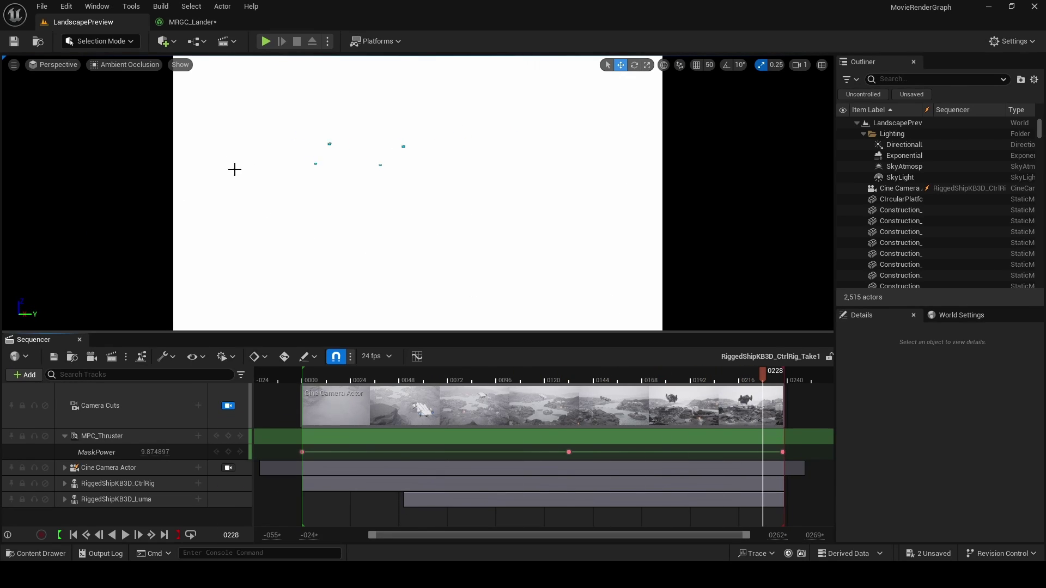
left_click(117, 64)
mouse_move(163, 238)
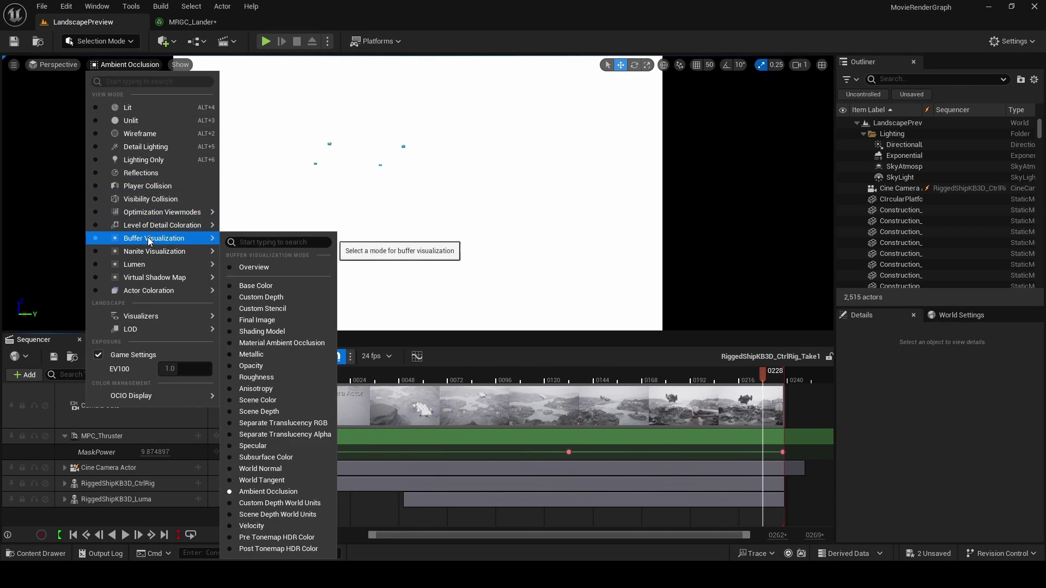
left_click(275, 343)
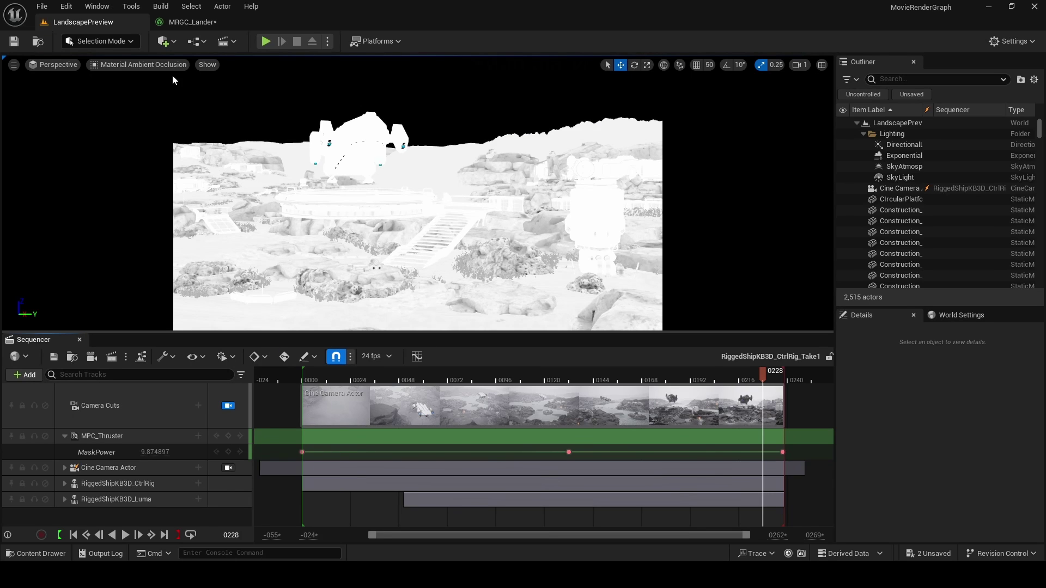
Step: Preview the level in the Scene Depth buffer visualization and scrub the sequence to frame 80
left_click(171, 65)
mouse_move(196, 238)
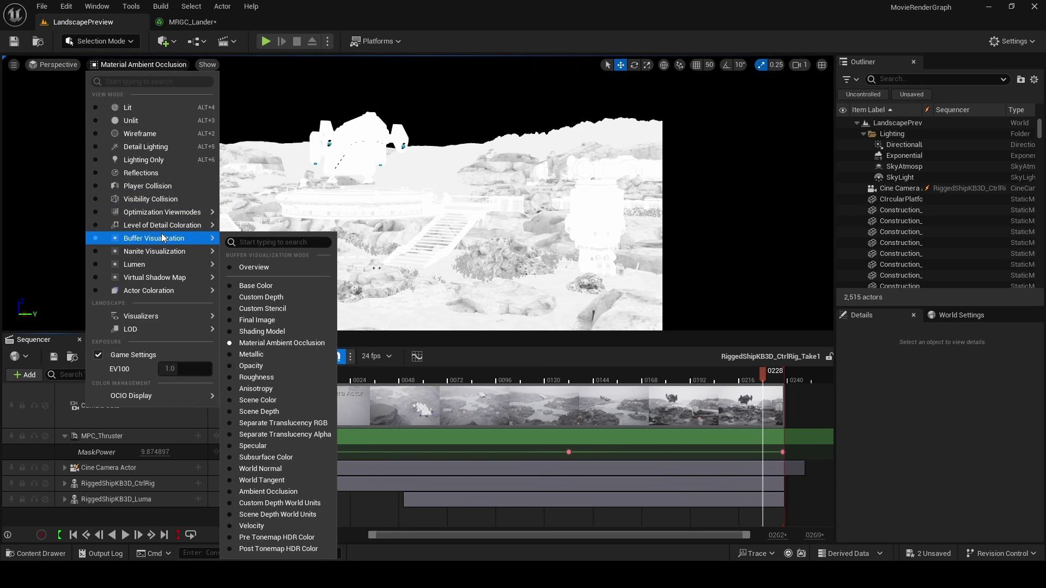
left_click(282, 412)
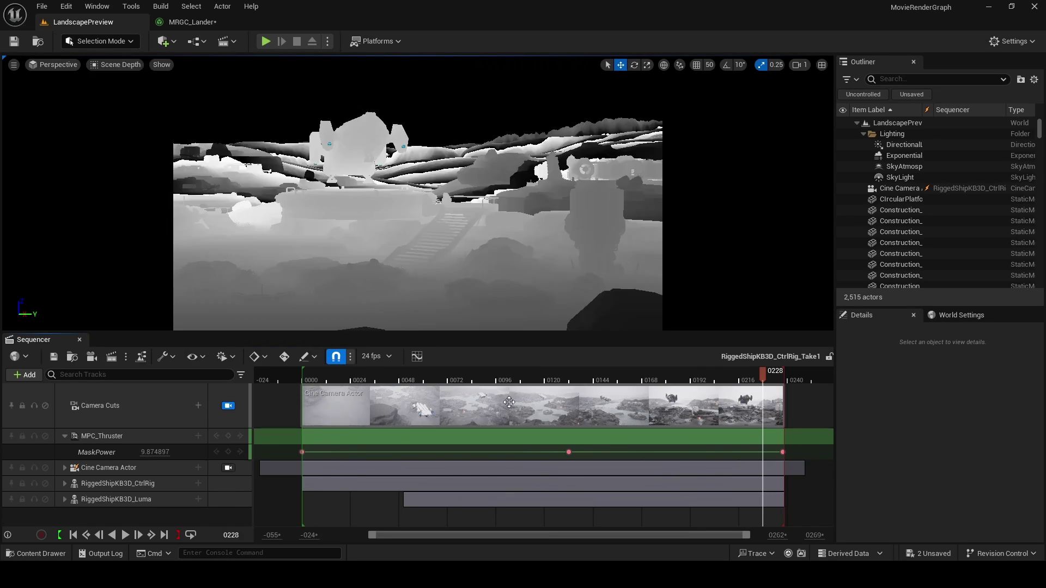
left_click_drag(690, 384, 463, 386)
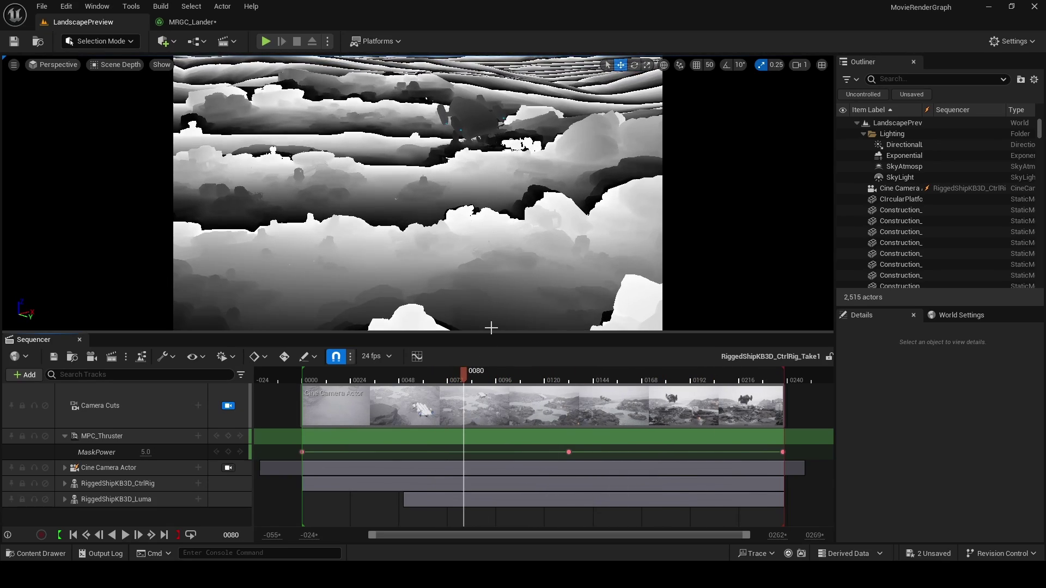
Step: Set the Multiply value in the SceneDepth buffer visualization material to 0.00001 and check the depth by scrubbing the sequence towards its start
key("ctrl+space")
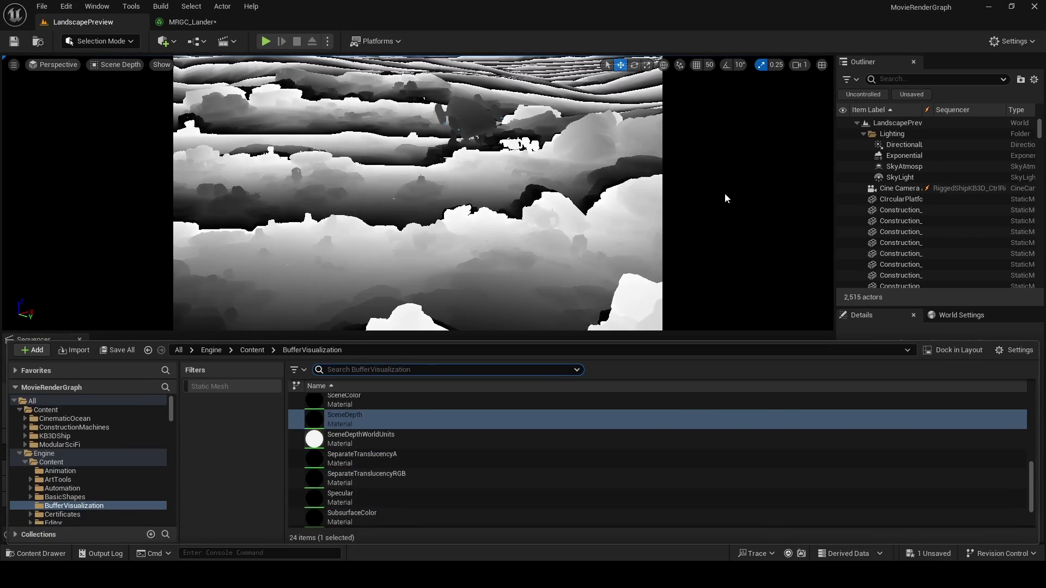
double_click(363, 419)
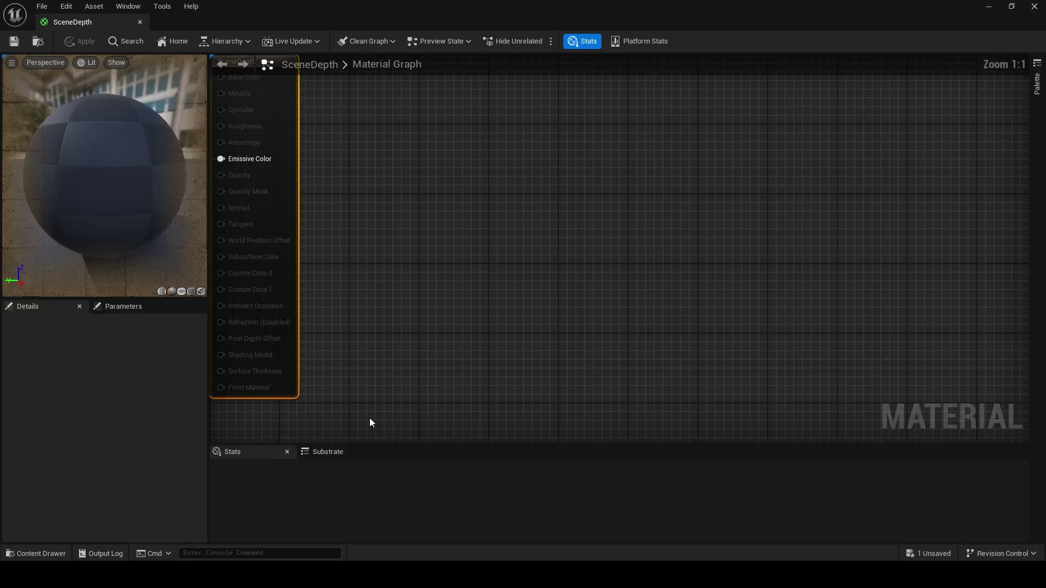
right_click_drag(429, 302, 715, 325)
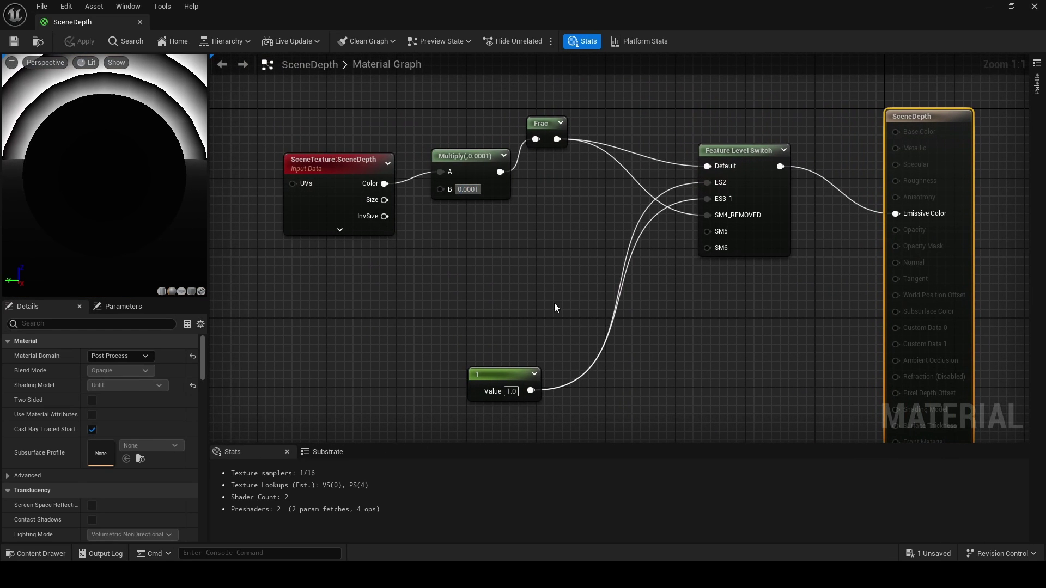
type("0.00001")
key("Return")
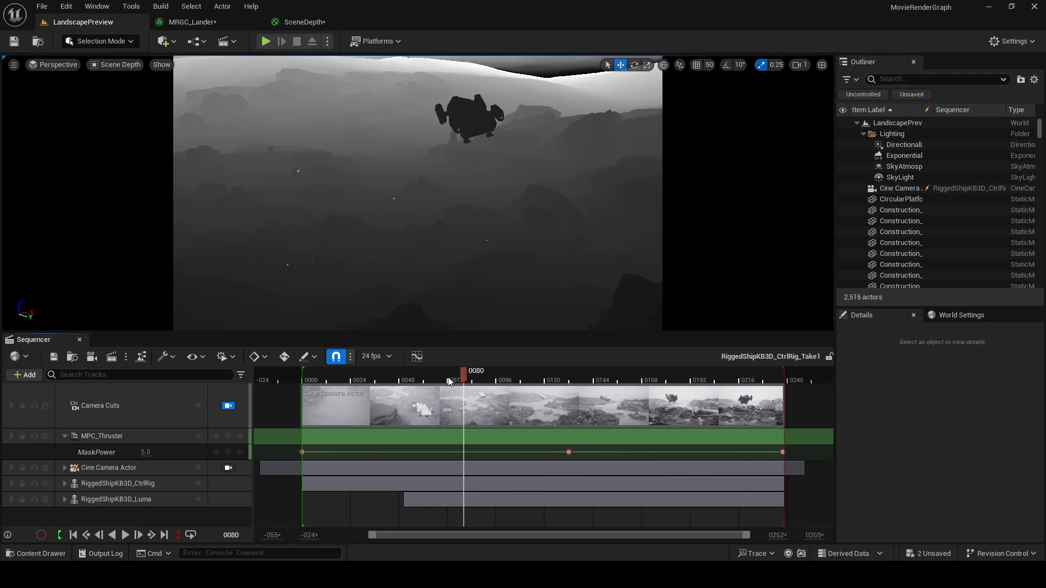
left_click_drag(451, 377, 309, 377)
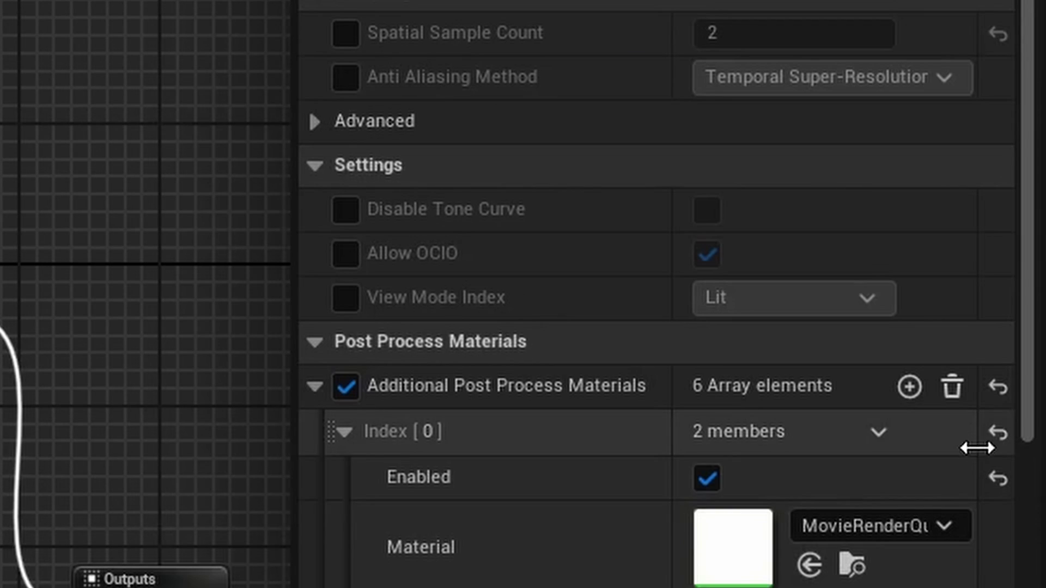
Step: Assign the SceneDepth material to the first additional post process entry, Index 0
left_click(929, 533)
scroll(916, 381, "up", 2)
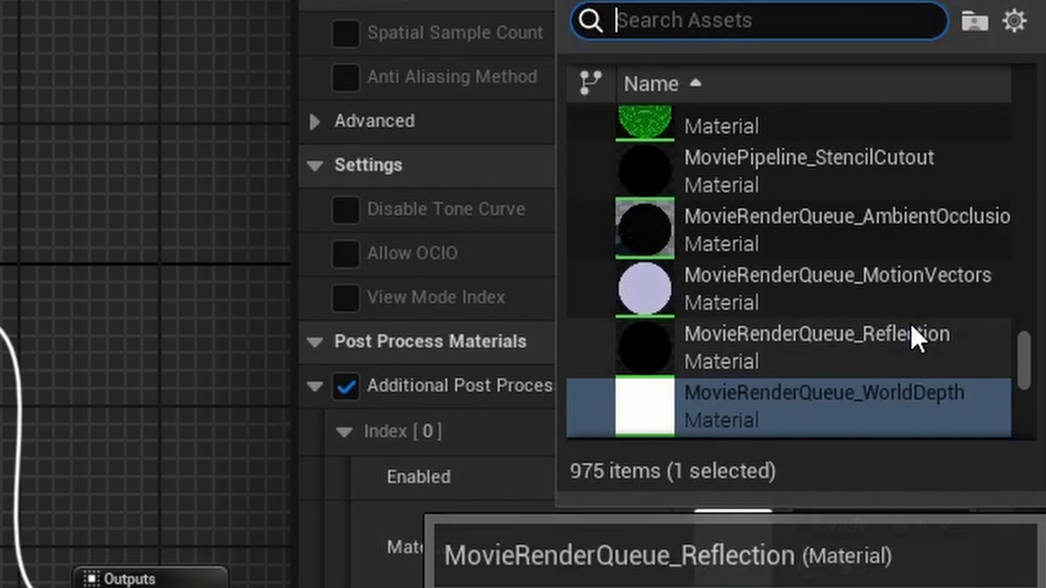
scroll(912, 329, "up", 1)
type("scene")
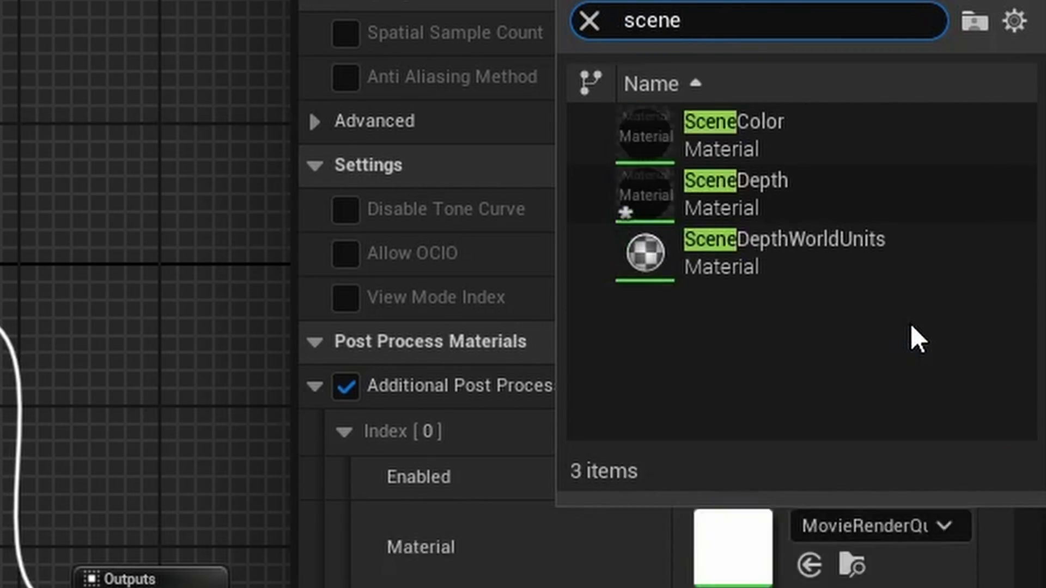
left_click(844, 191)
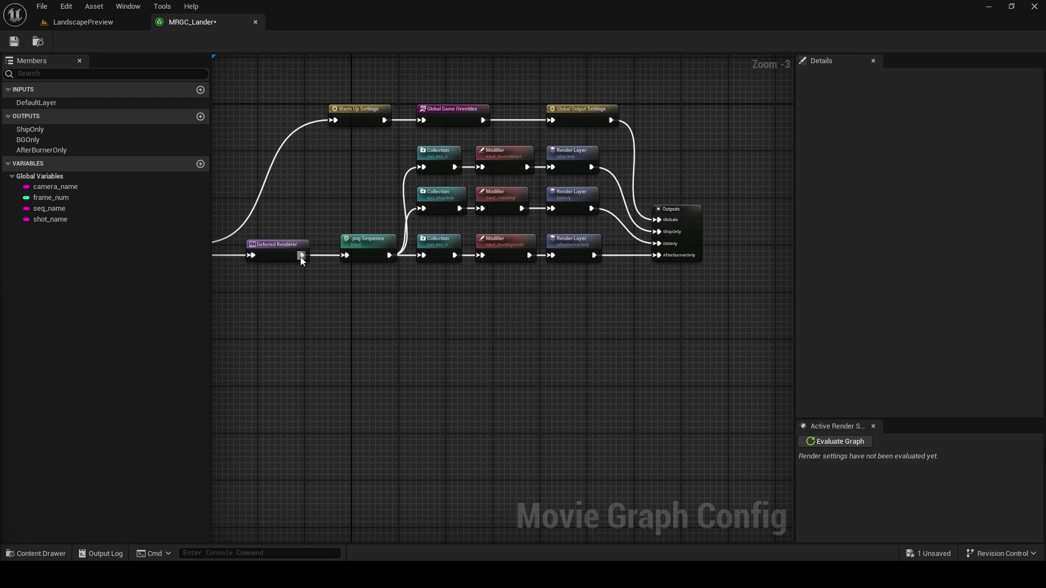
Step: Branch a .jpg Sequence node off the Deferred Renderer and connect a new Render Layer node to its output
left_click_drag(301, 256, 511, 296)
type("jpg")
key("Return")
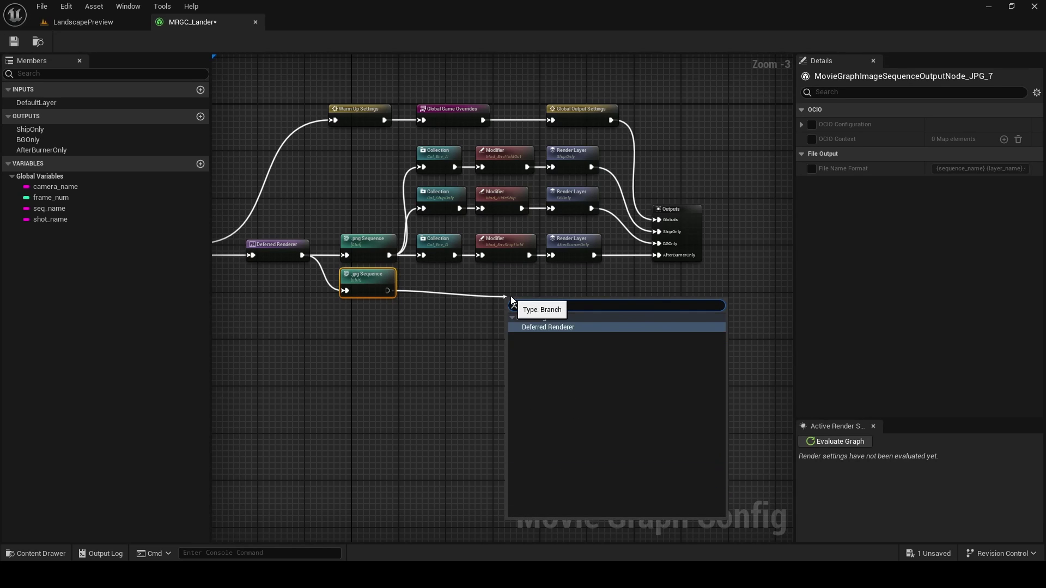
type("ren")
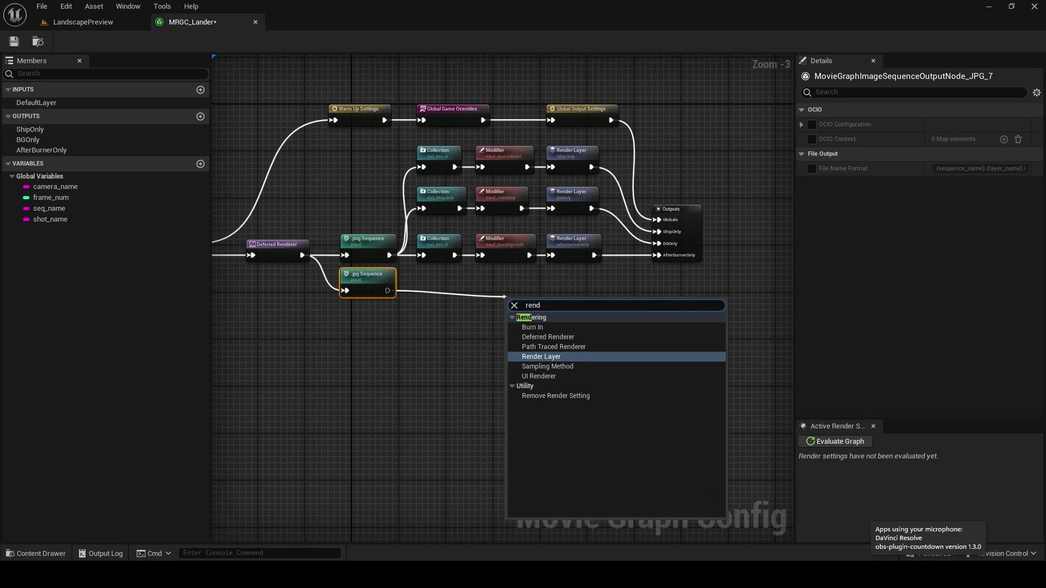
type("d")
key("Return")
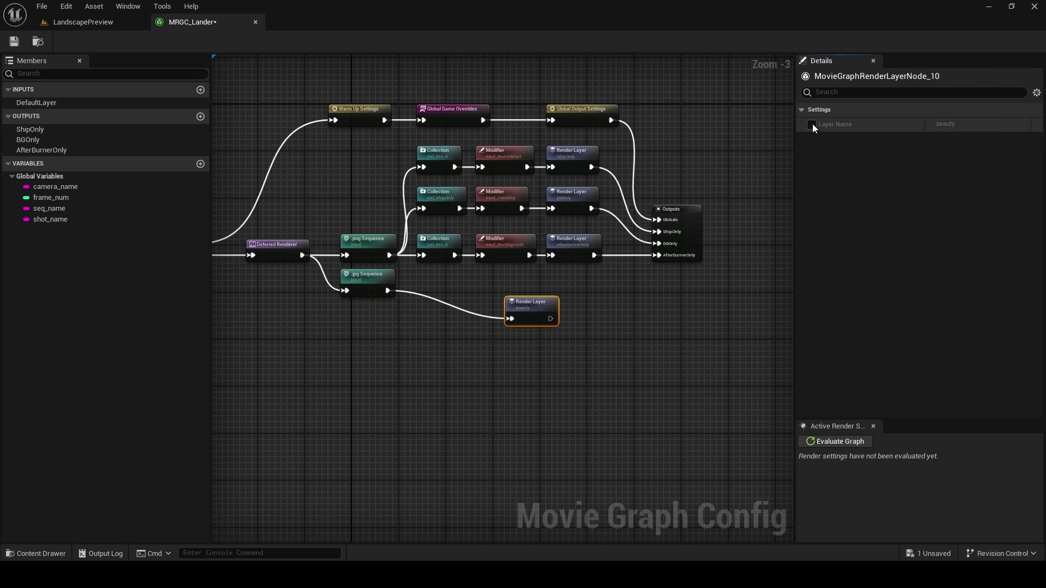
Step: Name the new render layer CombinedPasses, copy the name and align the node below the other Render Layer nodes
left_click(945, 127)
type("Combine")
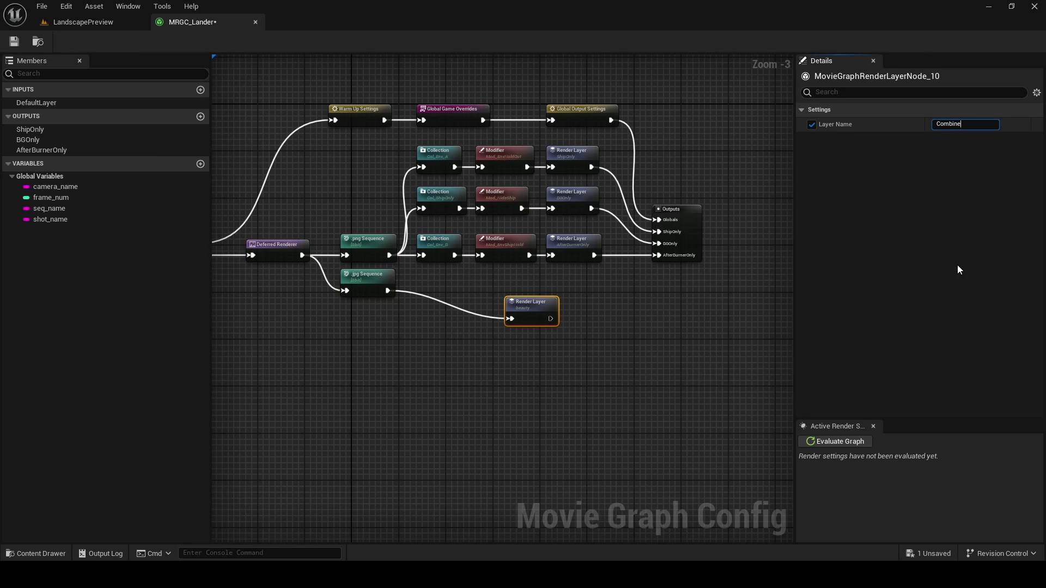
type("dPasses")
key("Return")
key("ctrl+c")
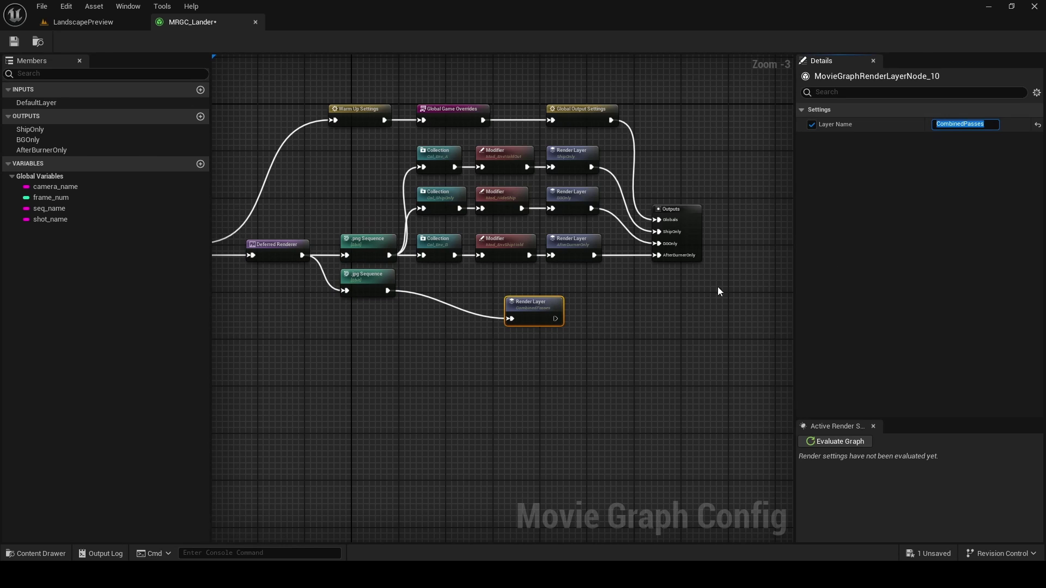
left_click_drag(530, 306, 570, 283)
Step: Add a graph output named CombinedPasses and connect the new Render Layer node to it
left_click(660, 223)
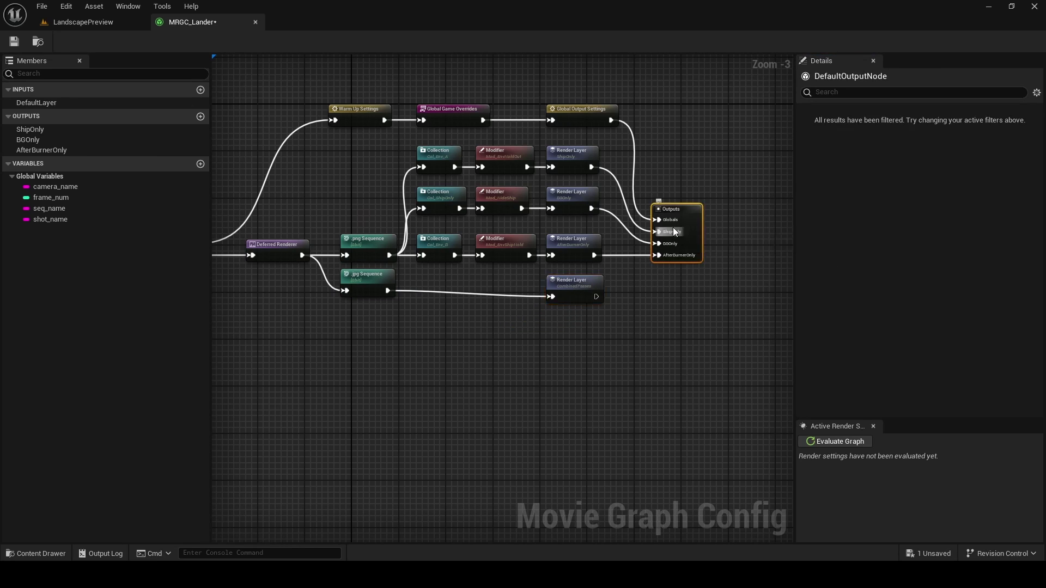
left_click(200, 116)
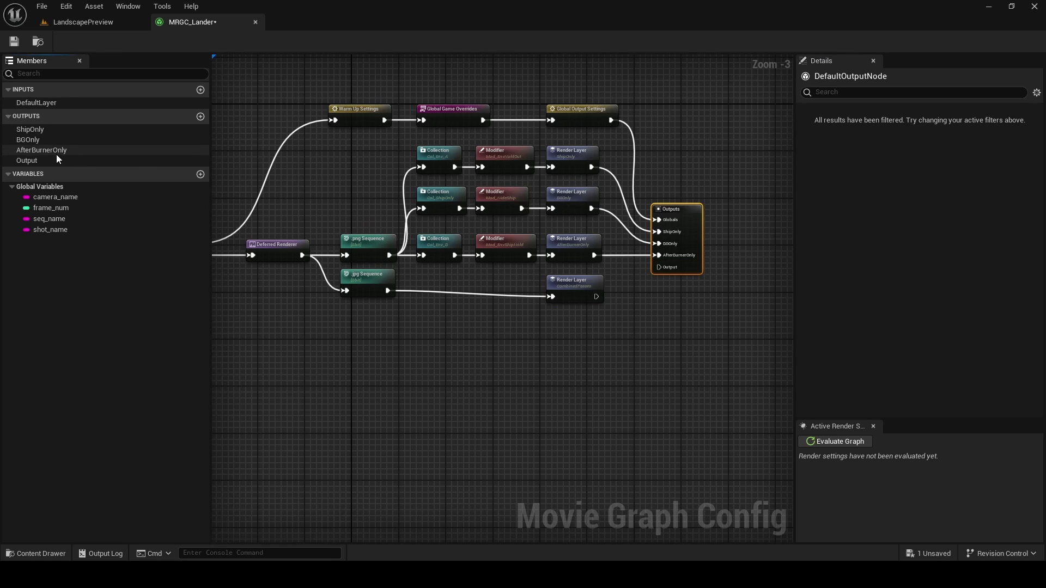
left_click(56, 157)
left_click(953, 123)
key("ctrl+v")
left_click_drag(632, 289, 659, 267)
left_click(577, 283)
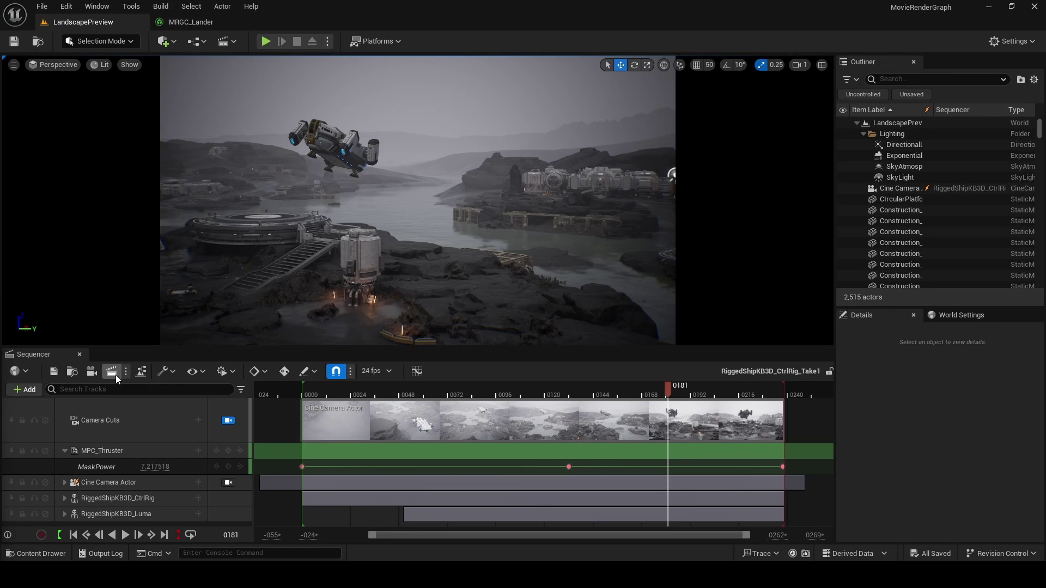
Step: Open the lander sequence in the Movie Render Queue
left_click(114, 372)
left_click(618, 488)
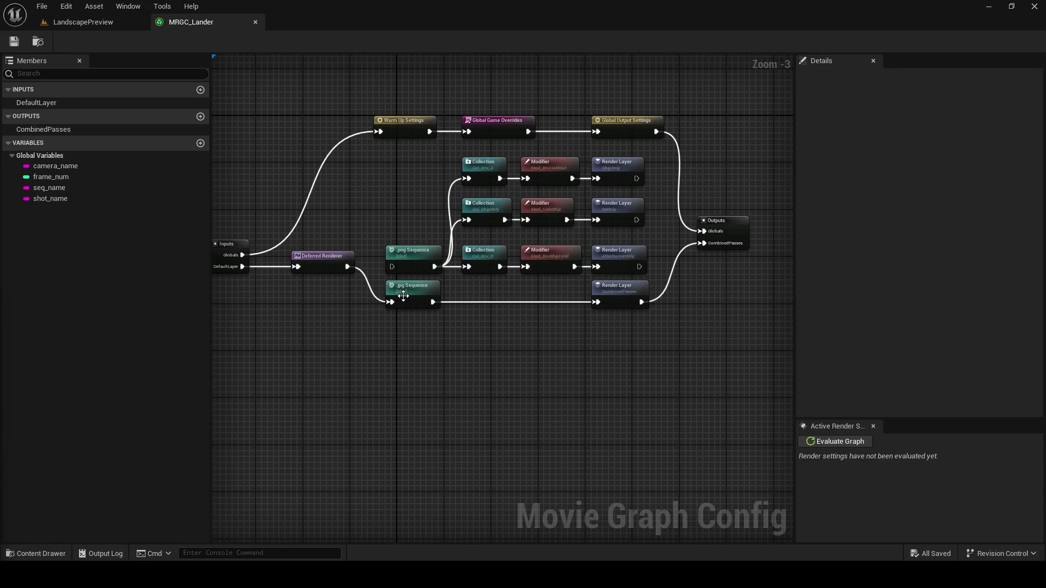
Step: Override the .jpg Sequence node's File Name Format and start appending another token after {frame_number}
left_click(403, 296)
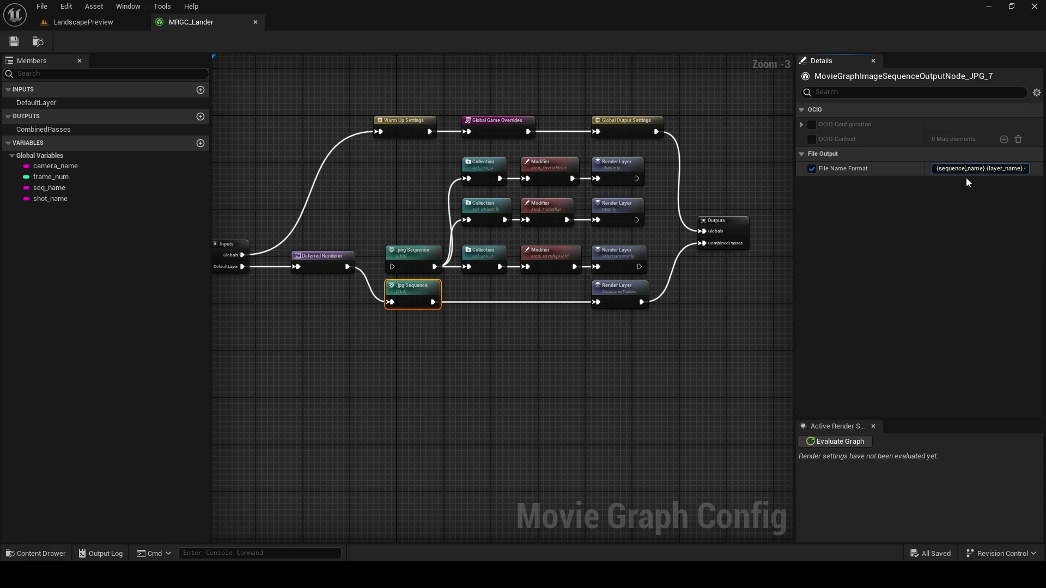
key("End")
type(".{")
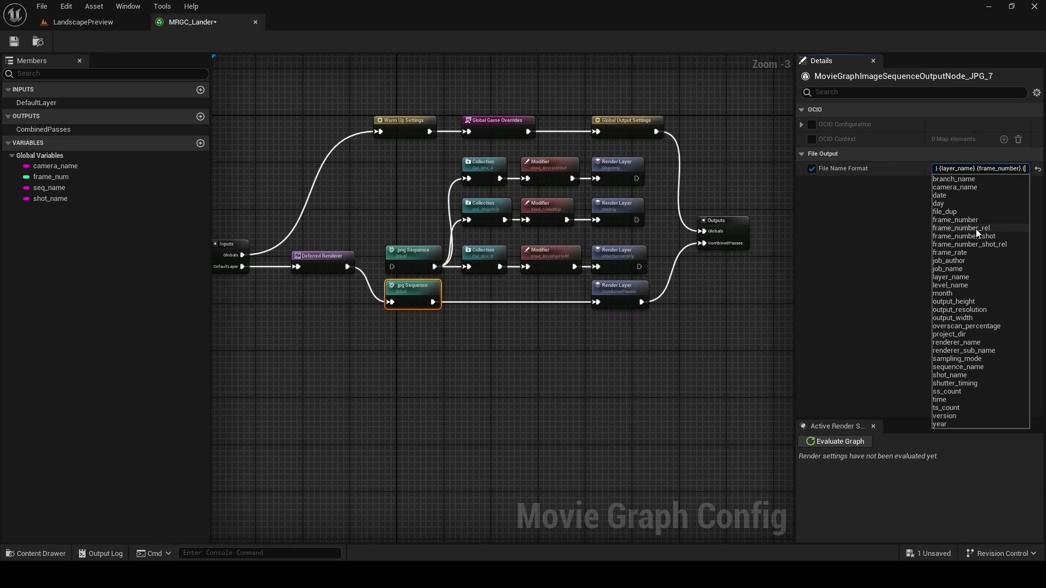